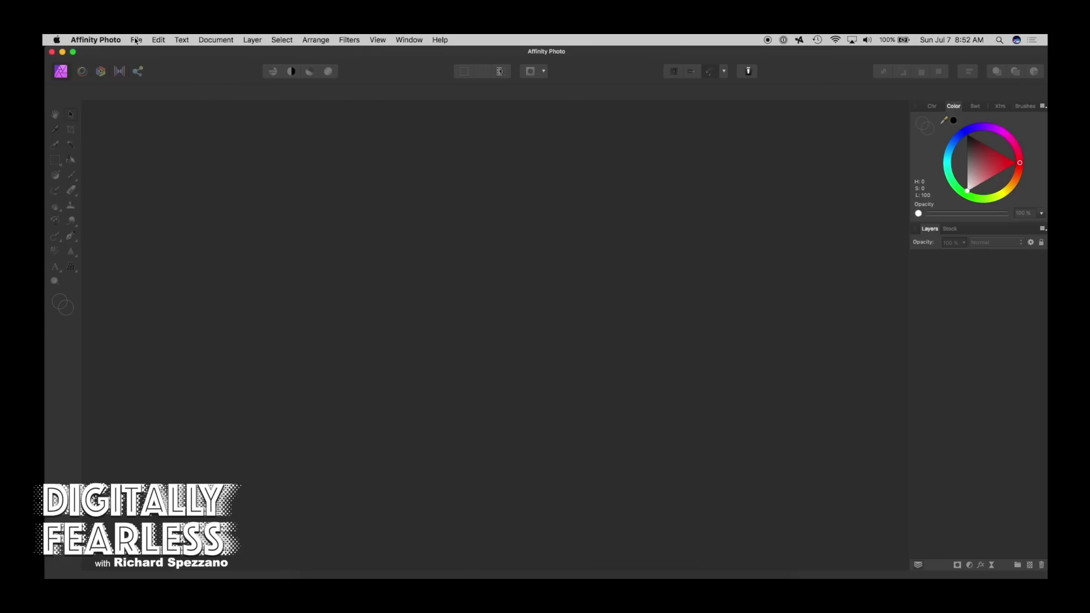
Create a new blank 6 x 4.5 in document
click(135, 41)
click(145, 55)
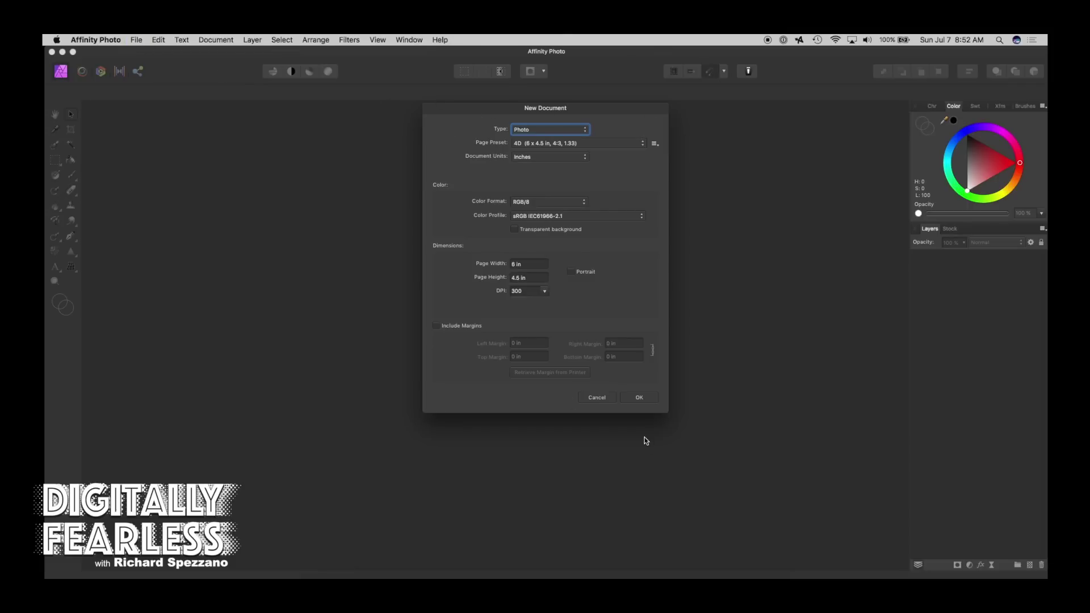
click(650, 400)
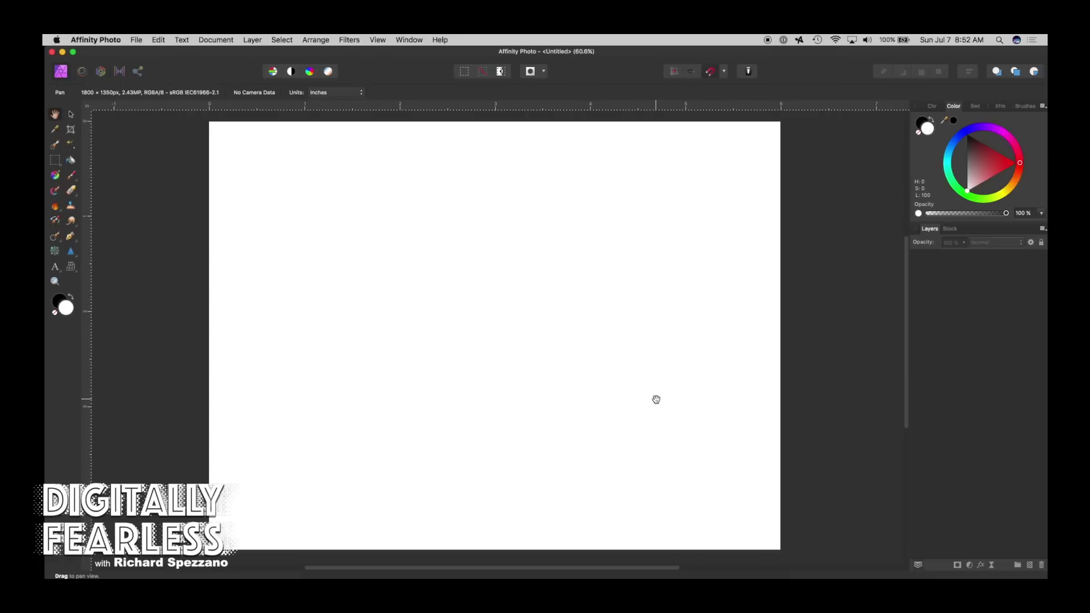
Draw a twelve-tooth cog right of the page centre and fill it blue
click(71, 251)
drag(71, 251, 111, 444)
drag(555, 296, 683, 420)
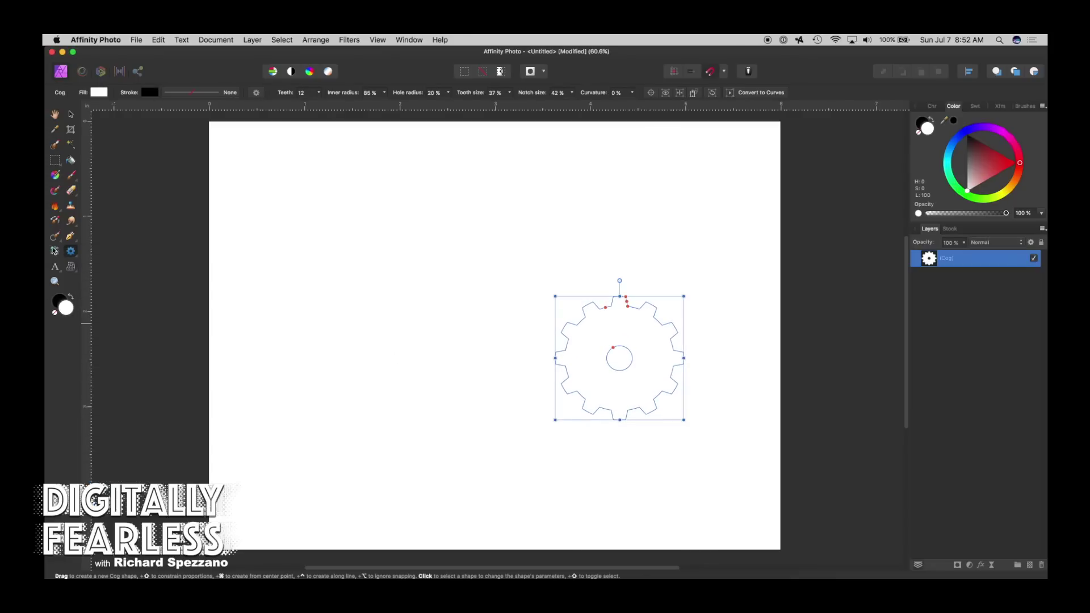
click(94, 91)
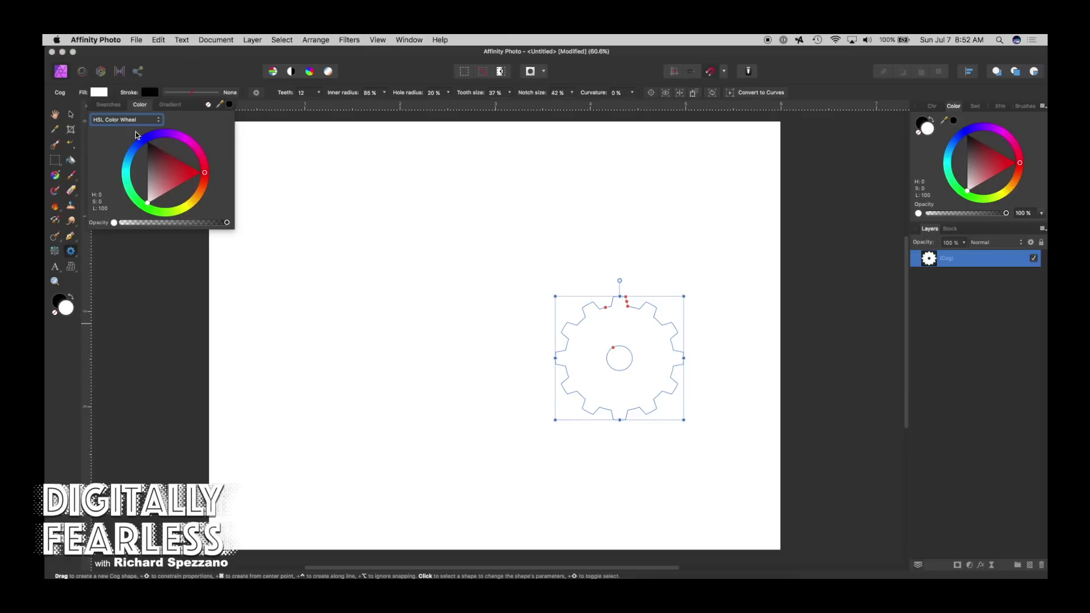
click(136, 147)
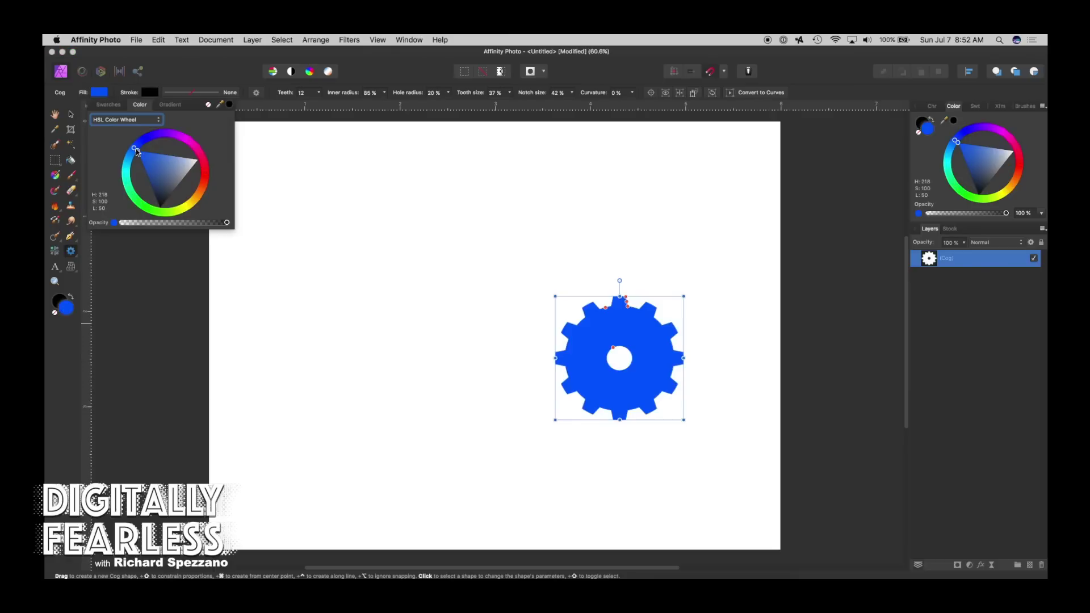
Add a new pixel layer and marquee a square area near the page's top-left
click(72, 114)
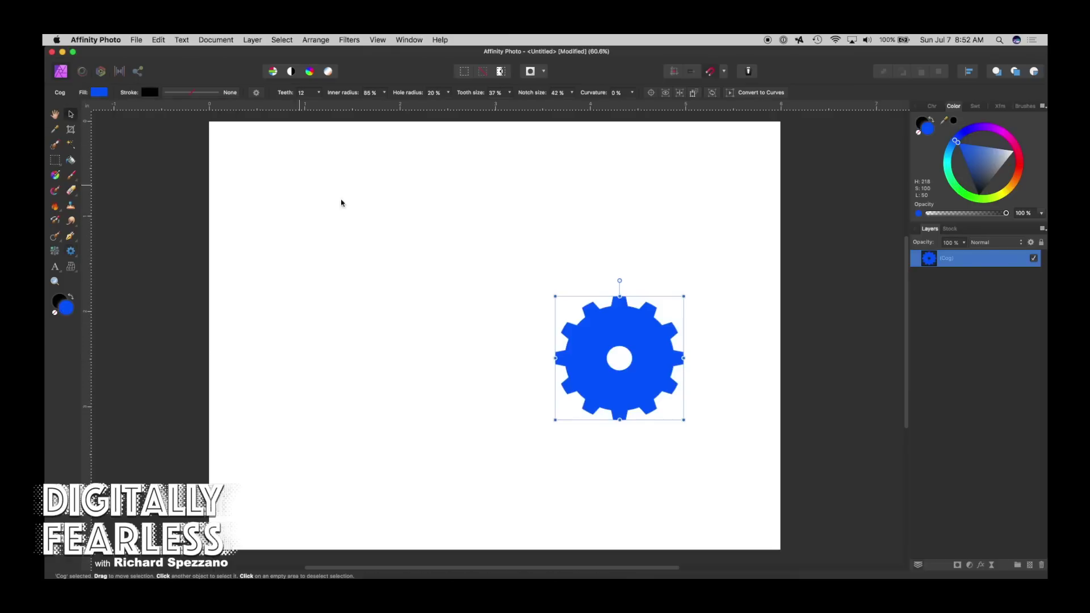
click(1028, 565)
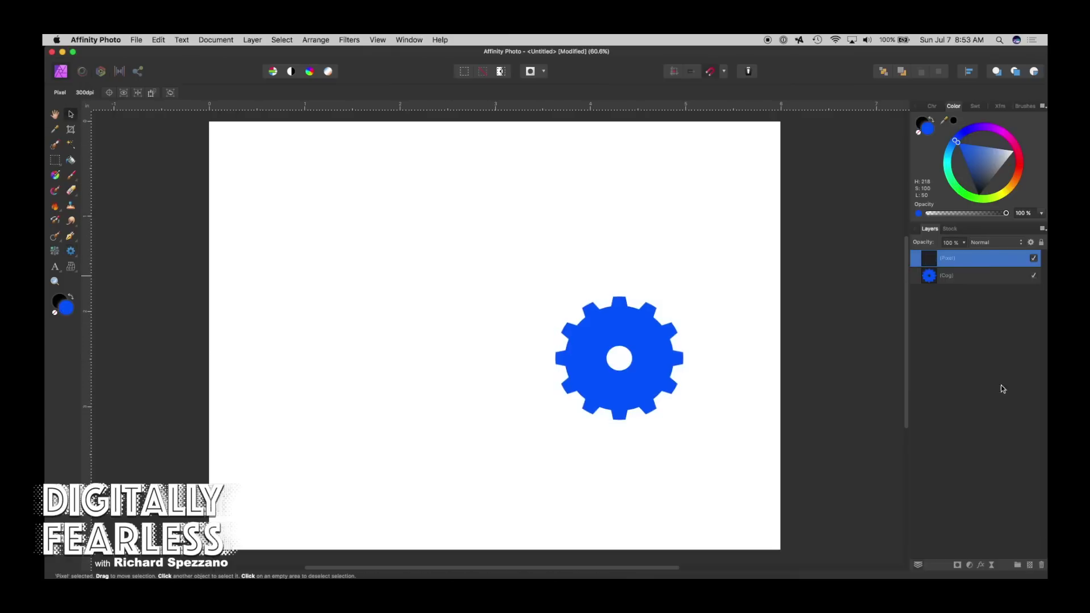
click(55, 160)
drag(247, 174, 364, 282)
Change the working colour from blue to red and flood fill the marked square
double_click(67, 307)
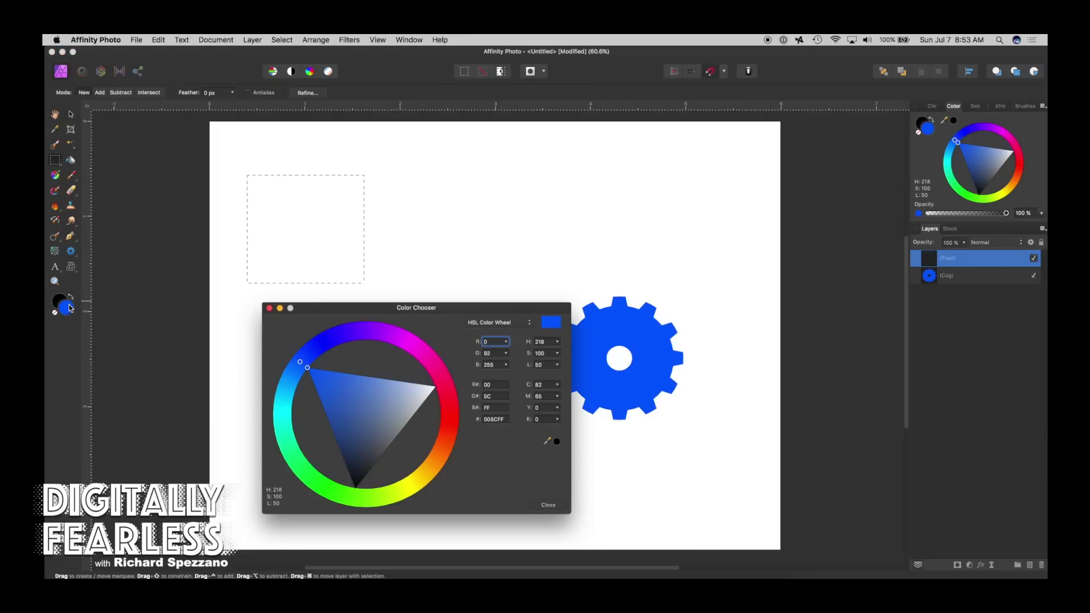
drag(458, 392, 455, 403)
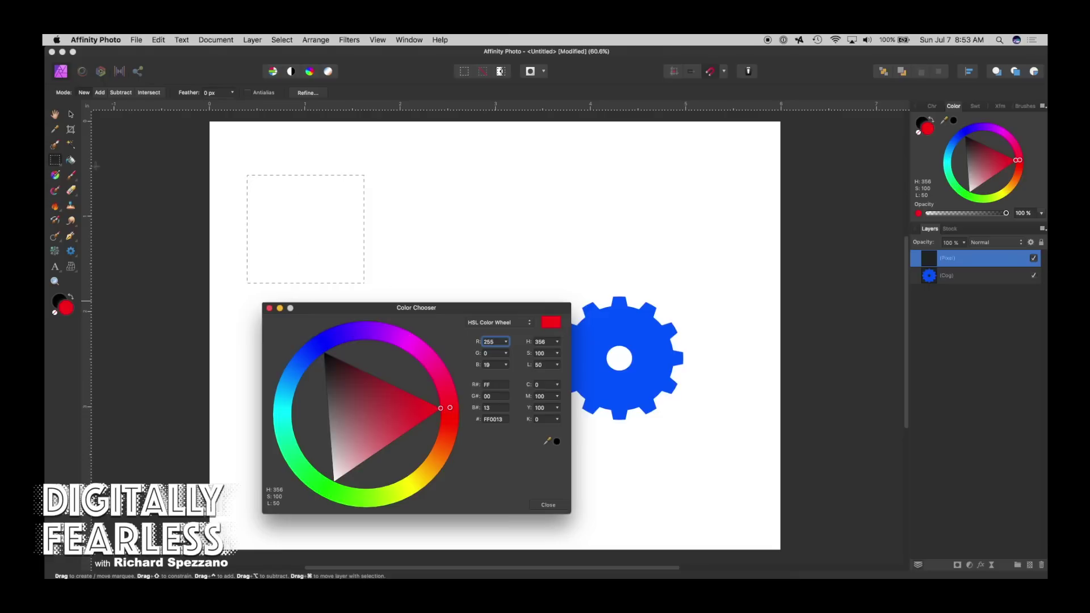
click(548, 504)
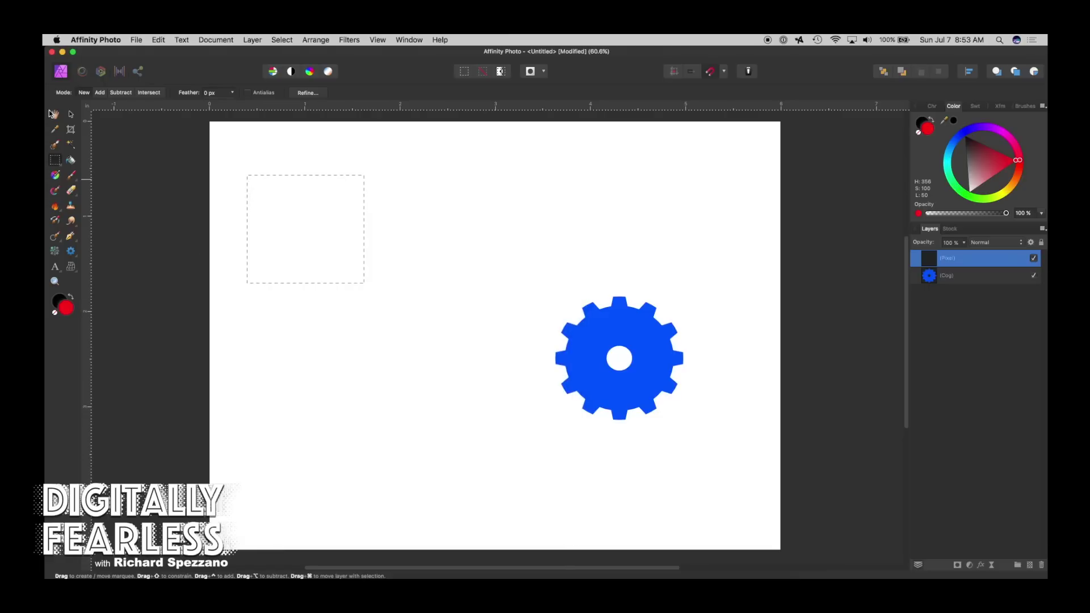
click(71, 162)
click(303, 187)
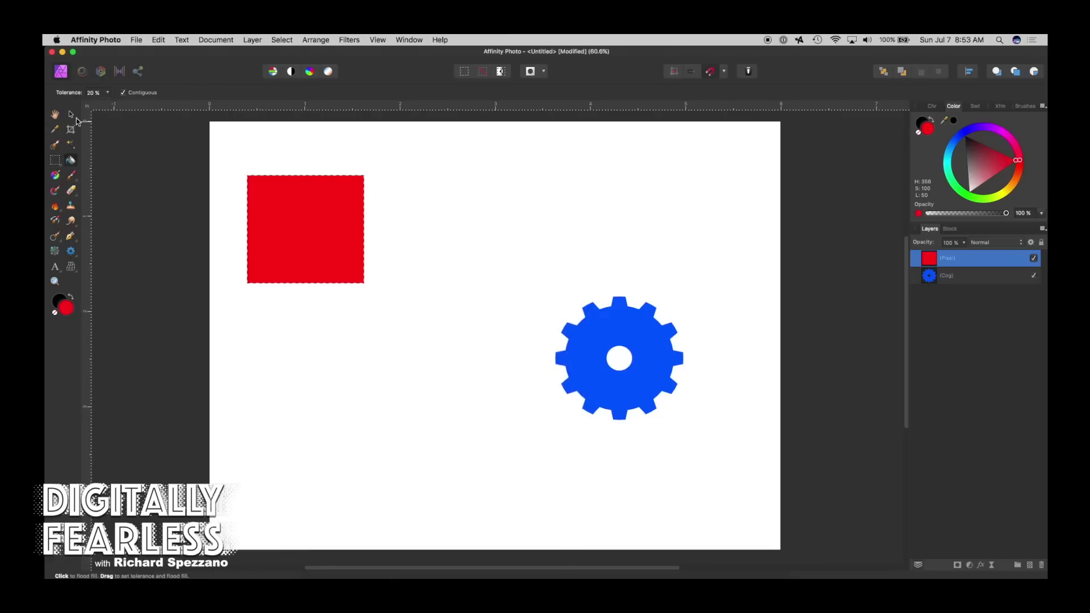
Clear the marquee selection around the red square and deselect everything
click(71, 115)
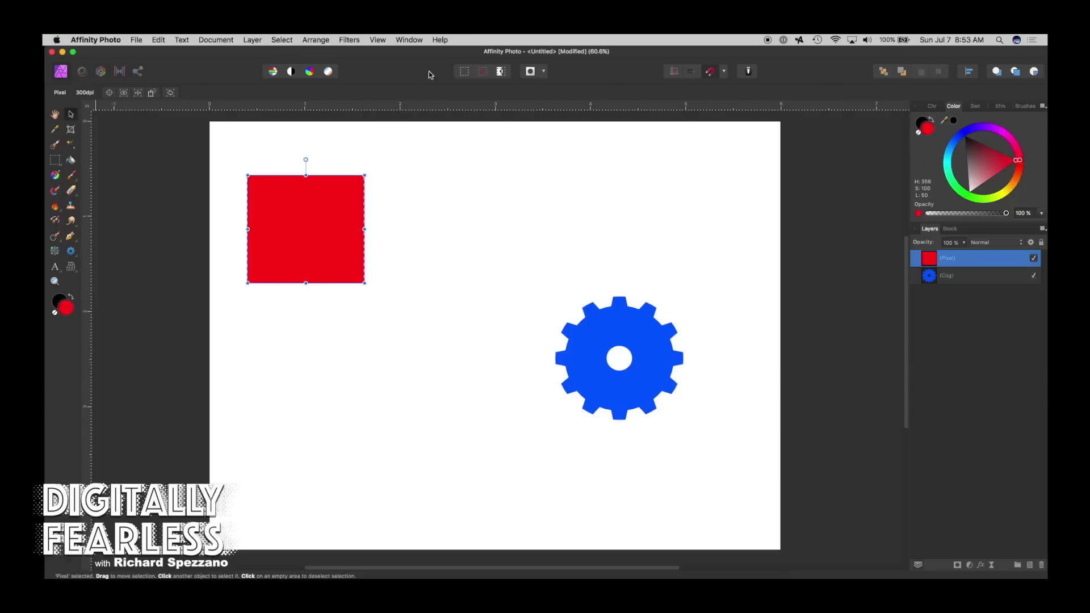
click(483, 71)
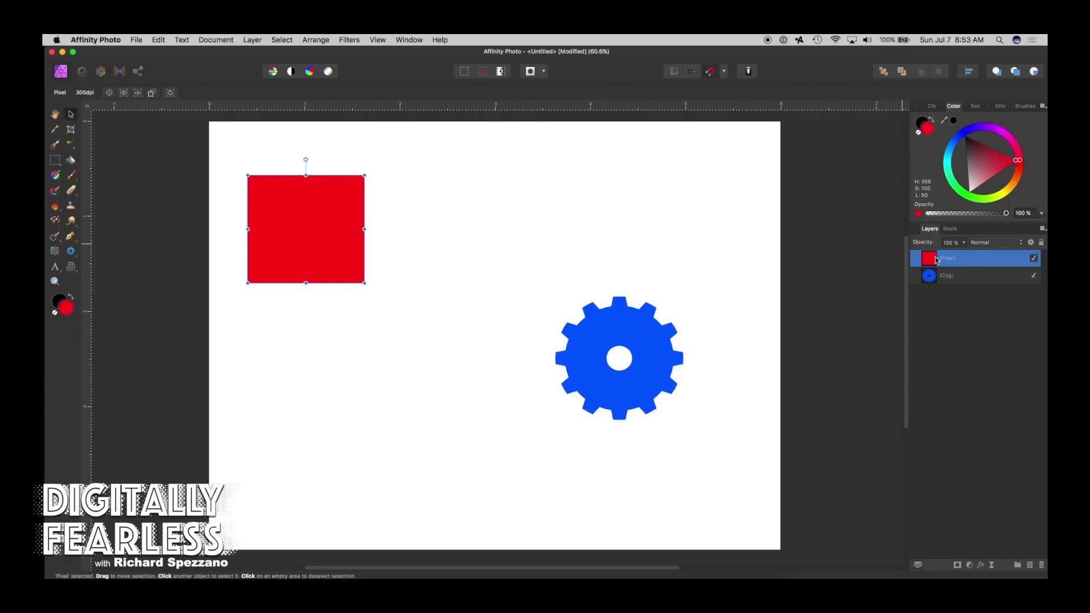
click(930, 277)
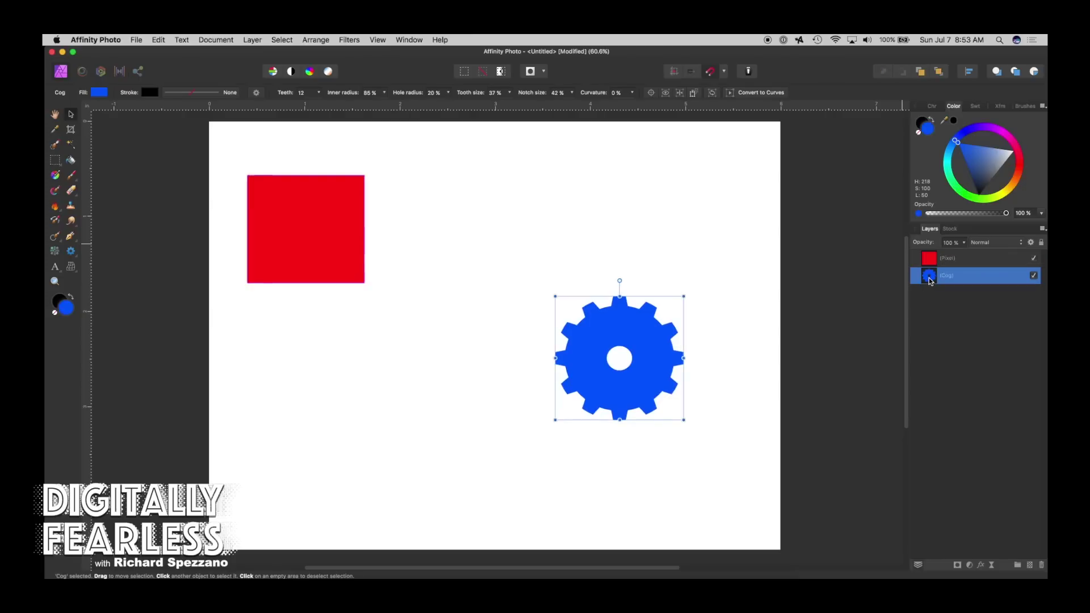
click(604, 203)
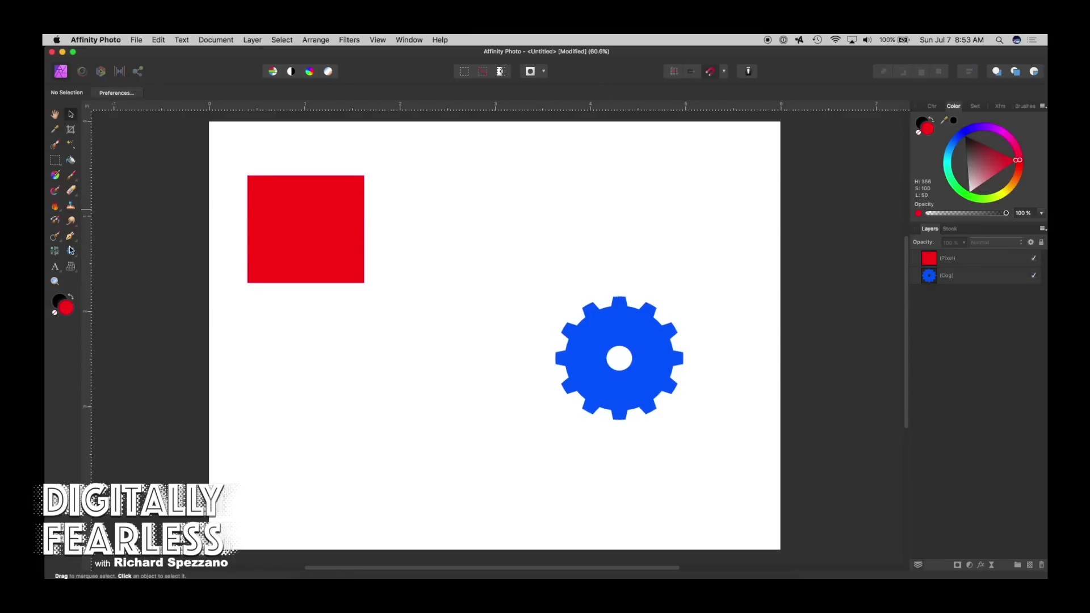
Add the artistic text MOVE and set it in Brush Script Std
click(55, 267)
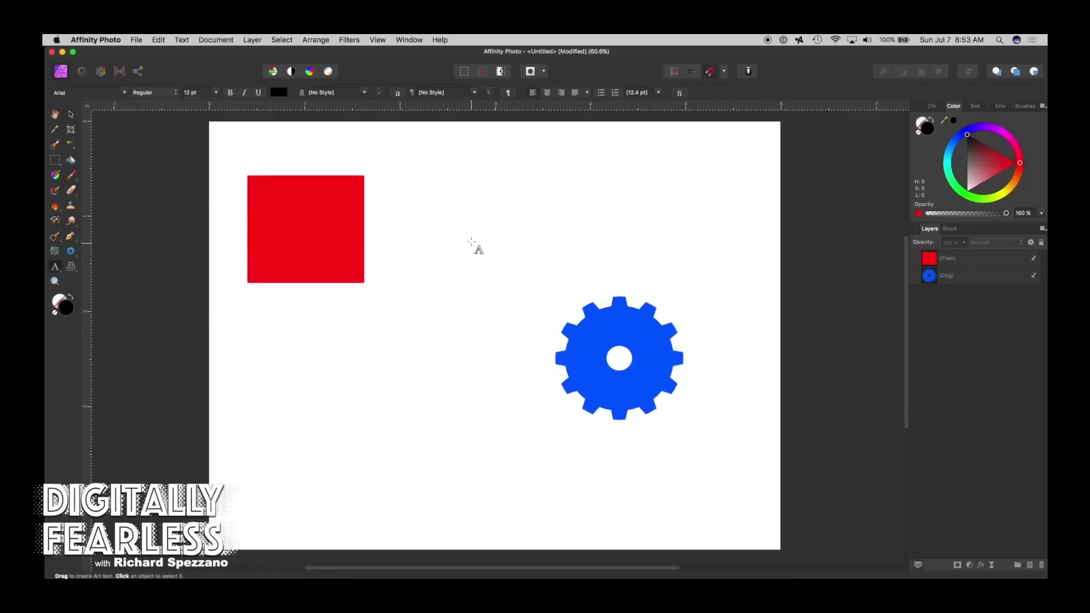
drag(340, 331, 433, 404)
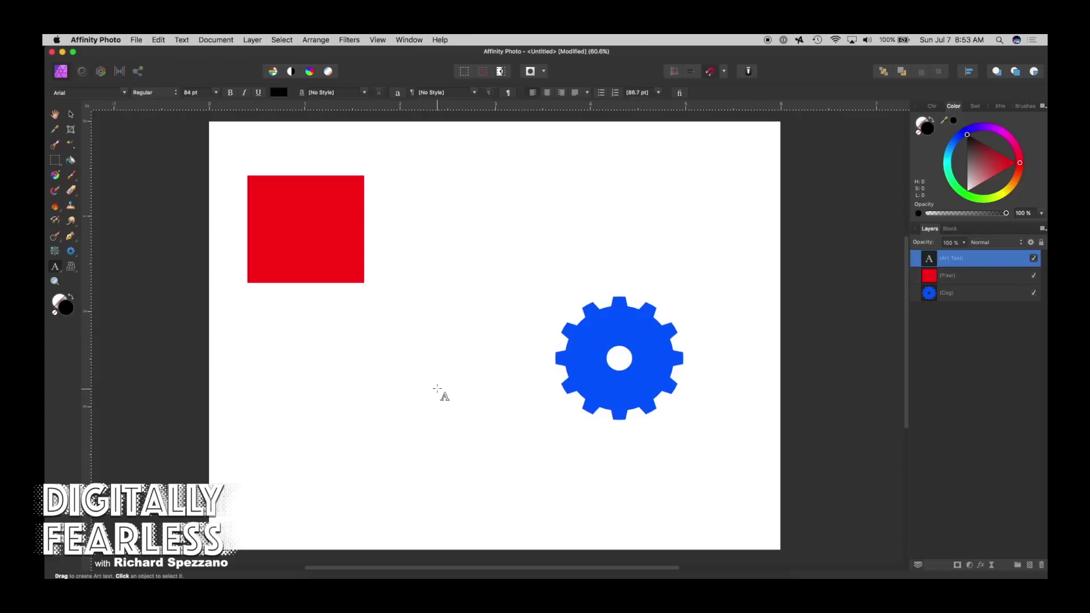
text(MOVE)
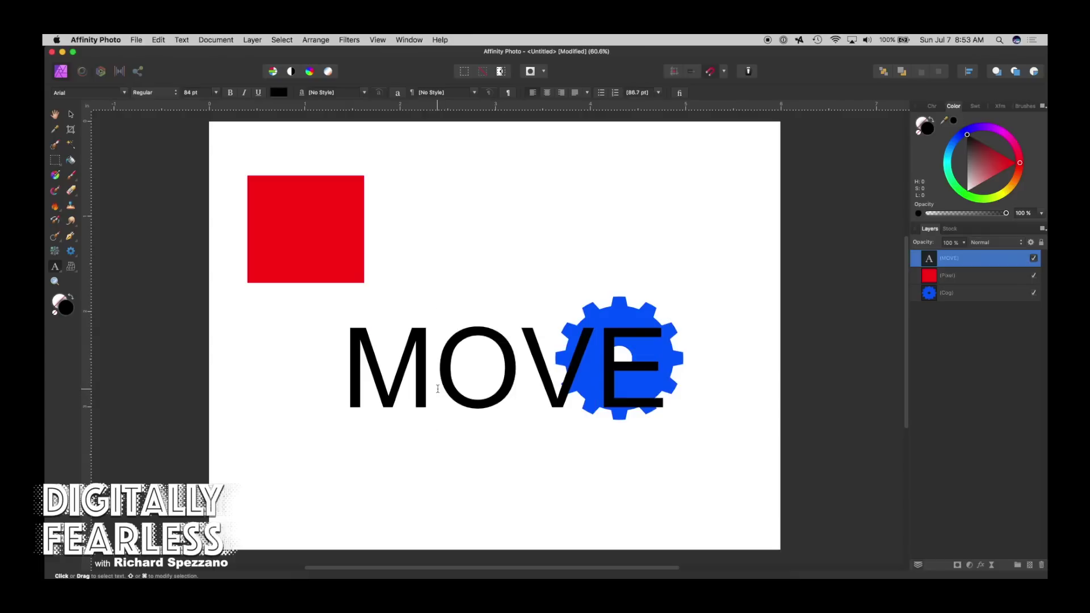
key(Escape)
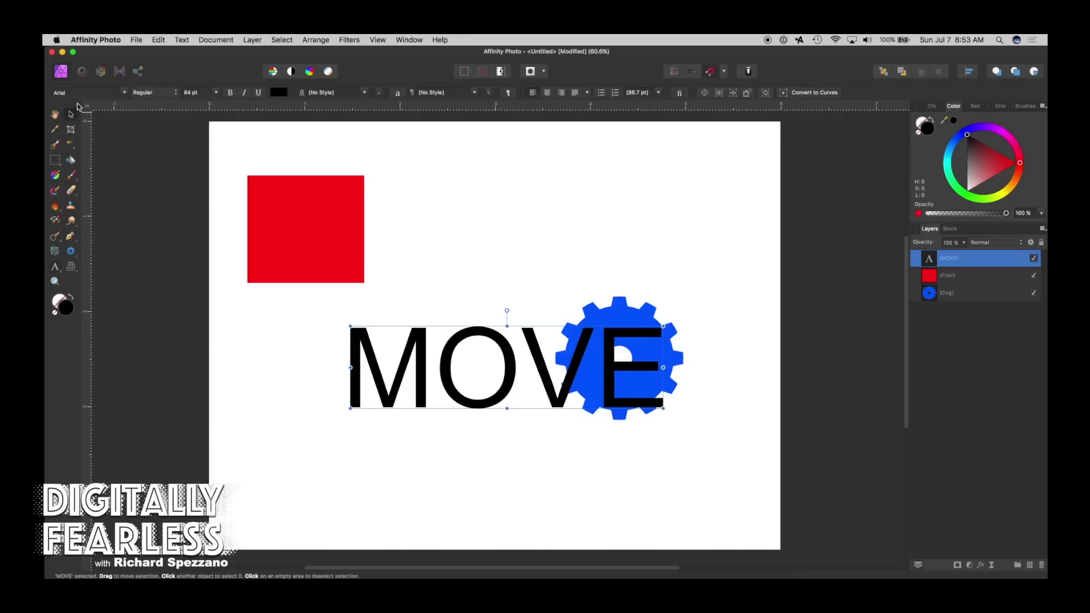
click(85, 92)
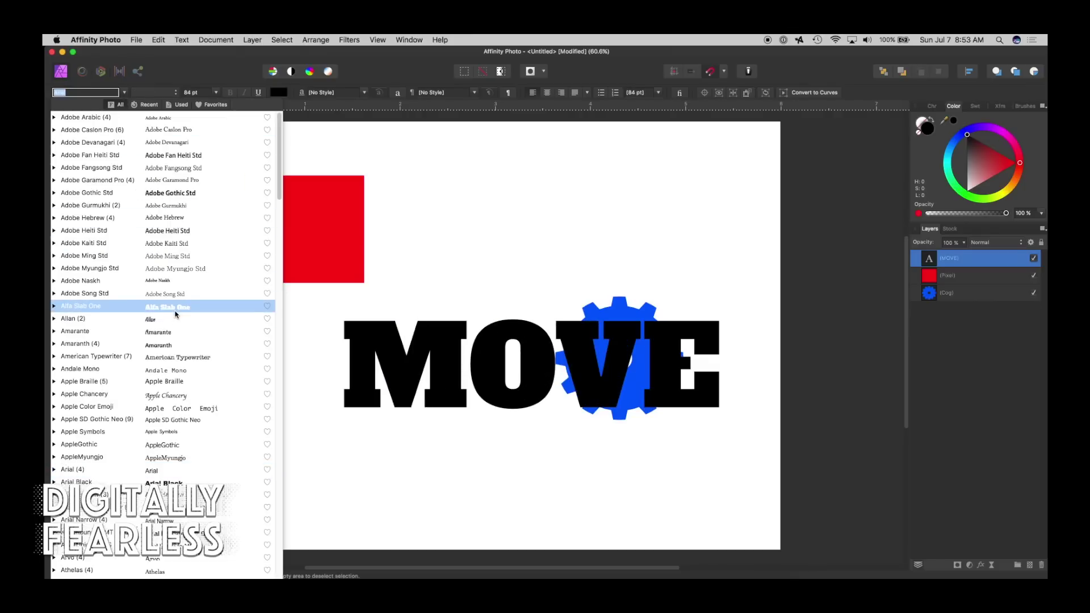
scroll(170, 454, down, 10)
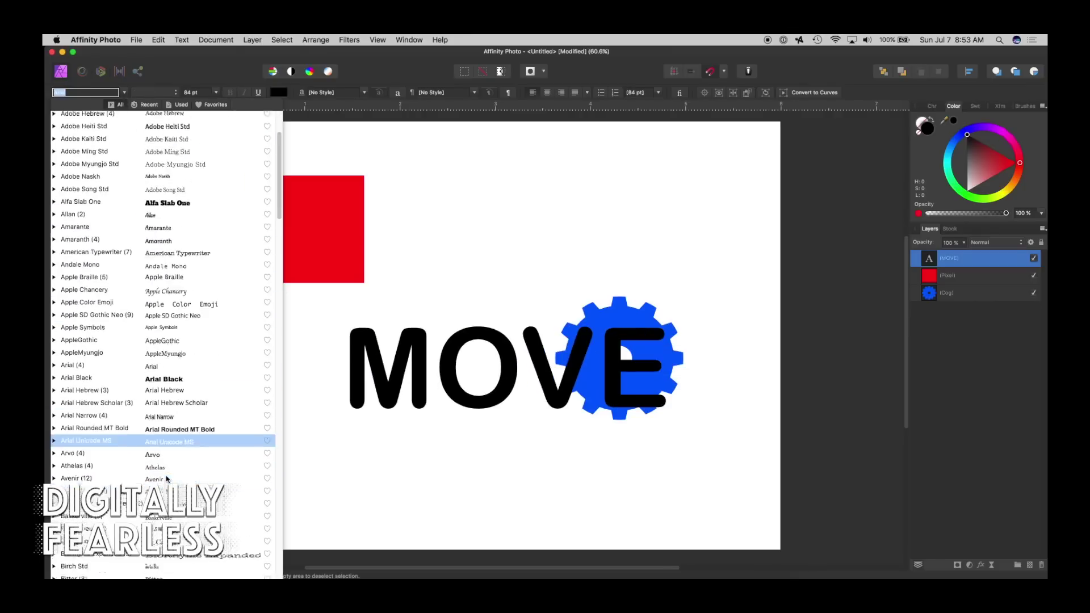
scroll(170, 471, down, 5)
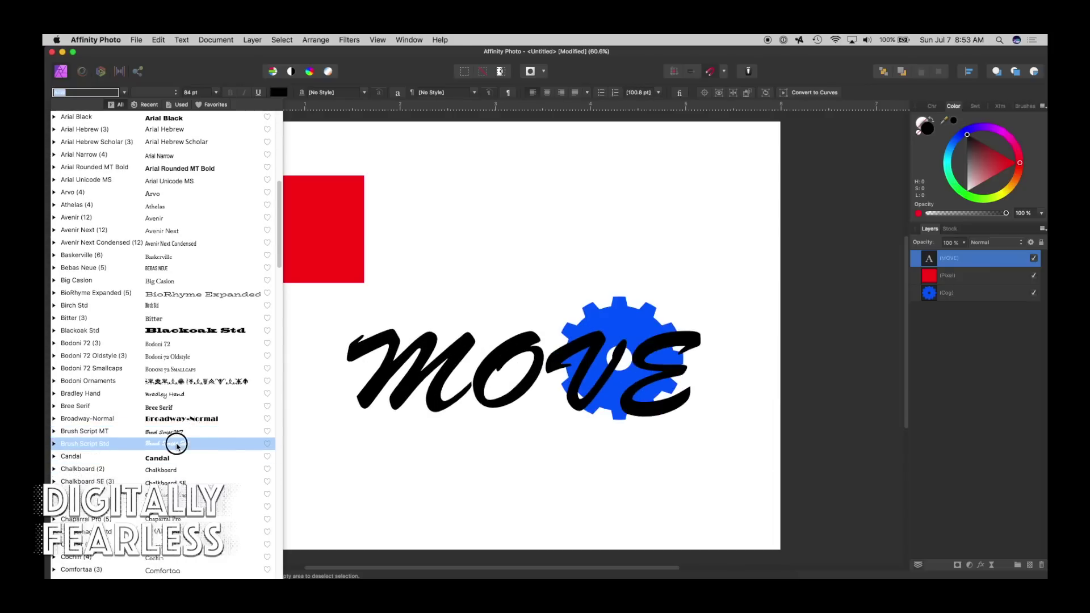
click(176, 444)
Narrow MOVE to 2.778 in wide and place it below the red square
drag(466, 370, 373, 436)
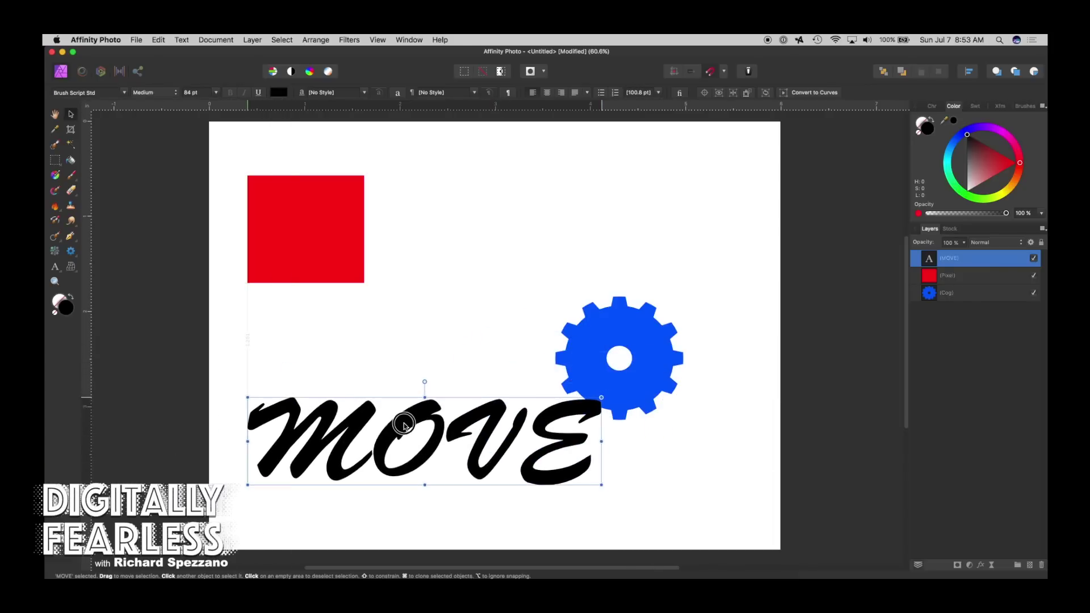
drag(601, 441, 511, 448)
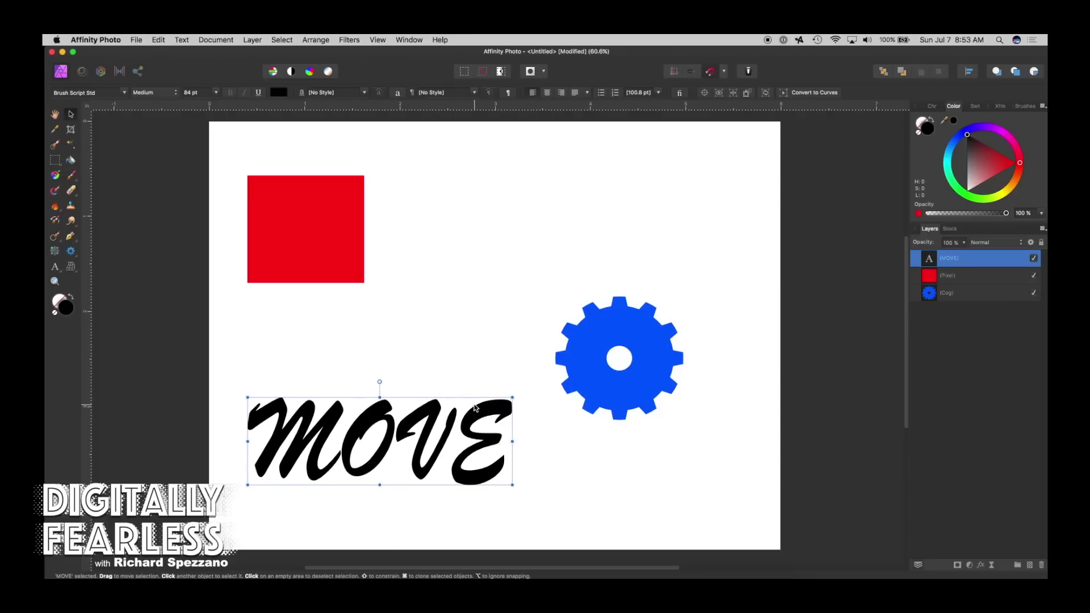
drag(478, 408, 480, 371)
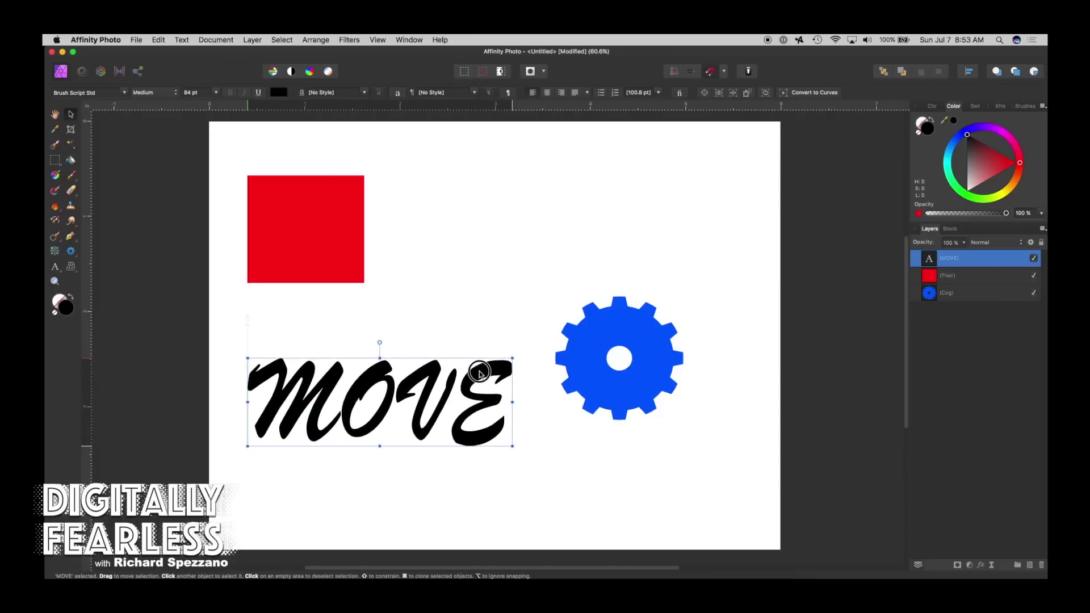
Shift the red square up-right, then Option-drag copies into a row of three squares
click(320, 211)
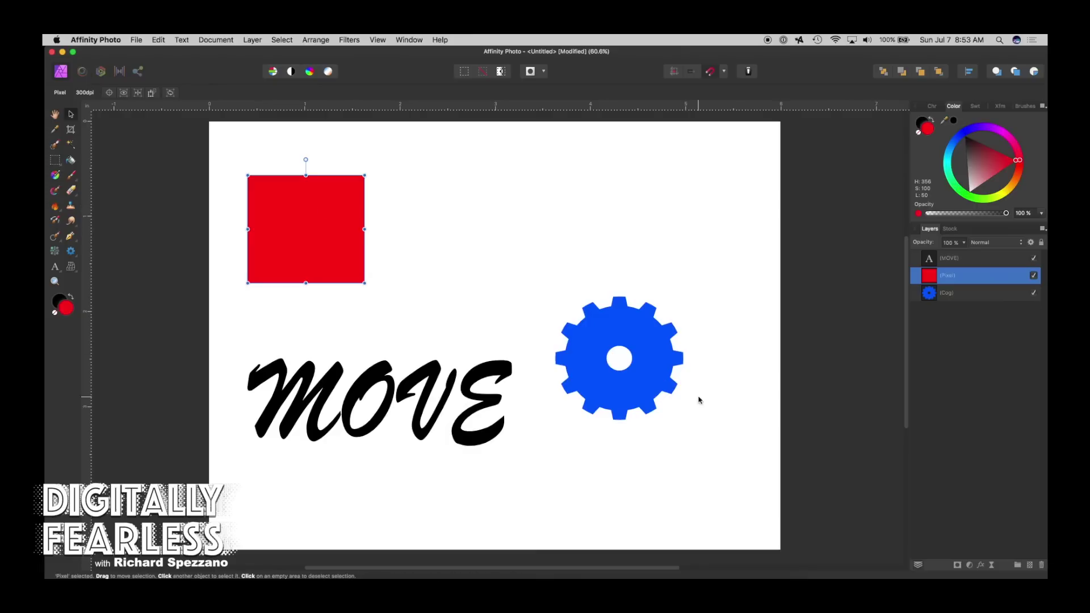
drag(313, 181, 388, 204)
click(646, 315)
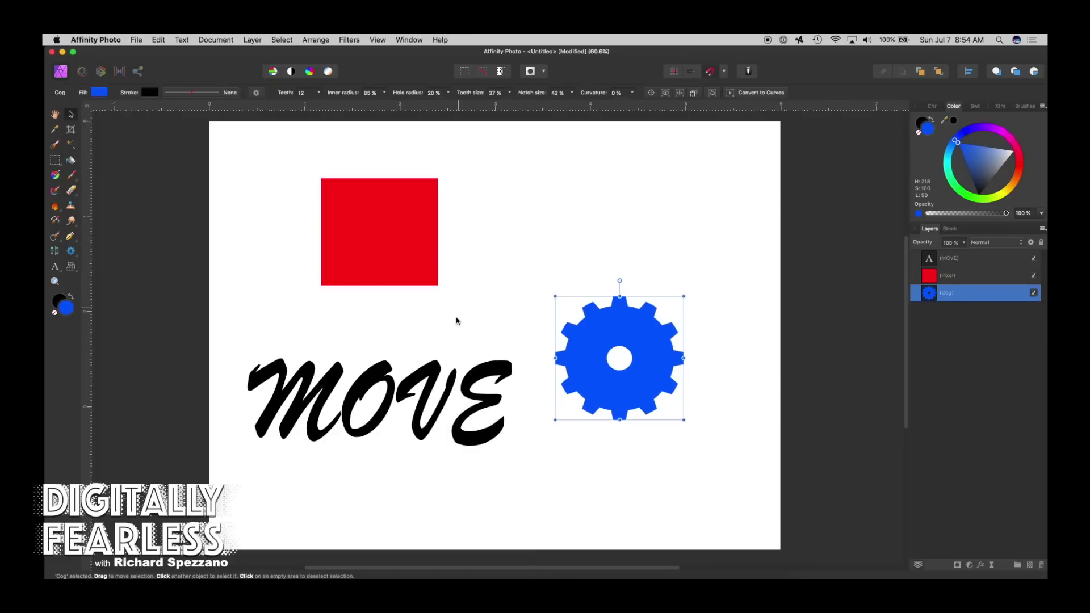
click(484, 377)
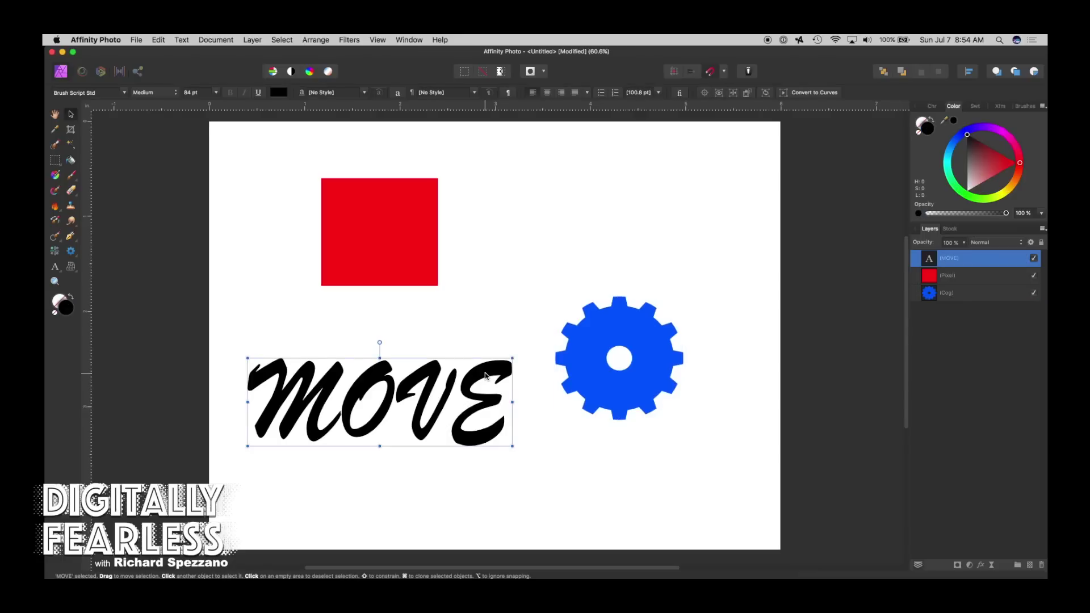
click(364, 258)
drag(380, 226, 601, 264)
Shift the left red square slightly left, rotate it, and show its transform origin
click(315, 208)
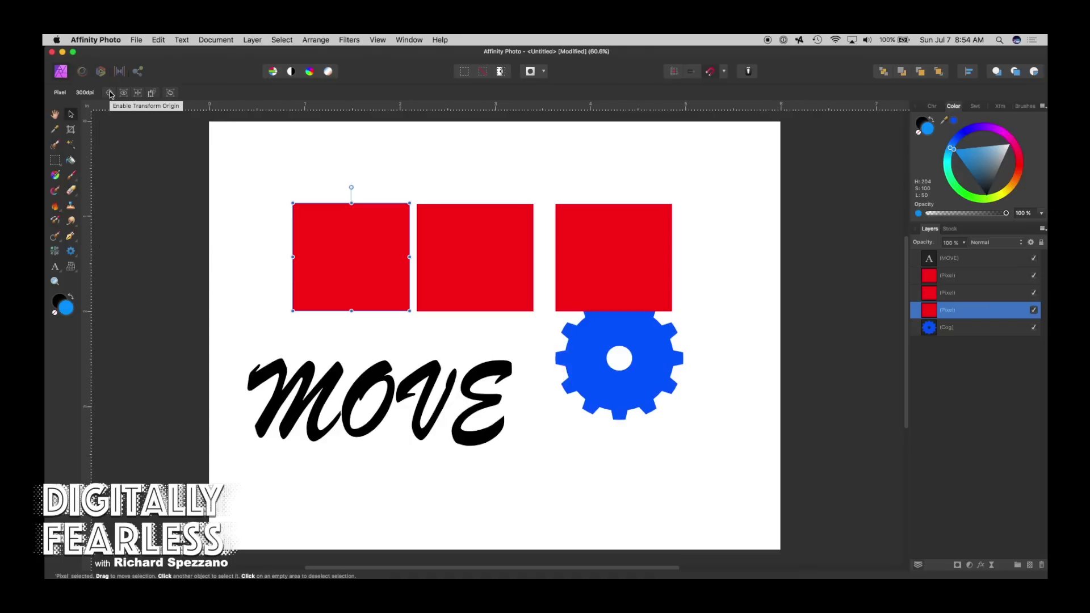
drag(349, 245, 329, 233)
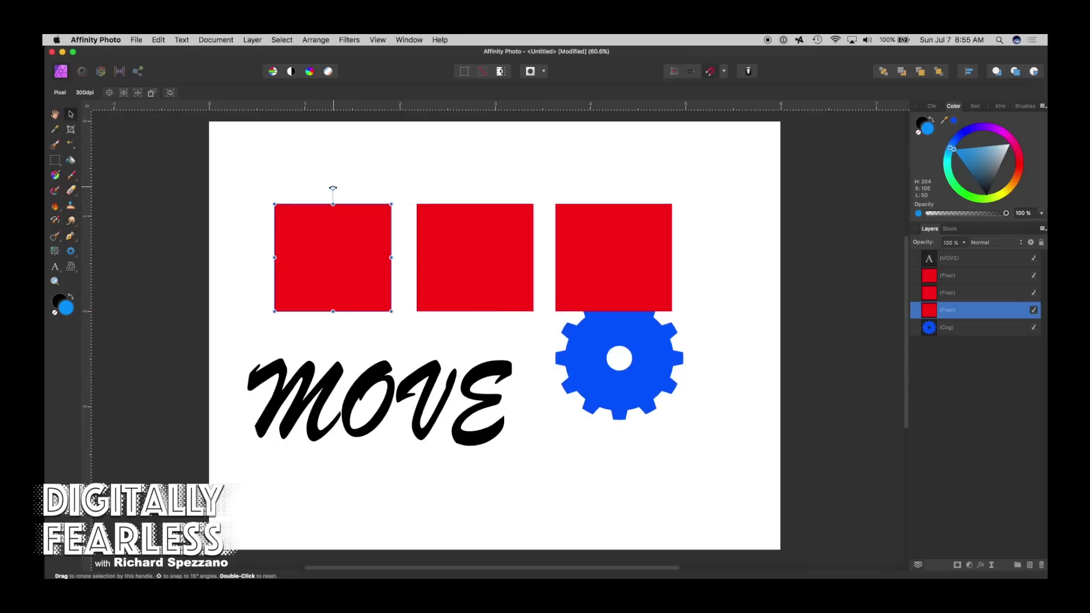
mouse_move(334, 188)
mouse_down()
mouse_move(362, 195)
mouse_move(352, 271)
mouse_move(276, 290)
mouse_move(356, 295)
mouse_move(369, 212)
mouse_move(334, 177)
mouse_up()
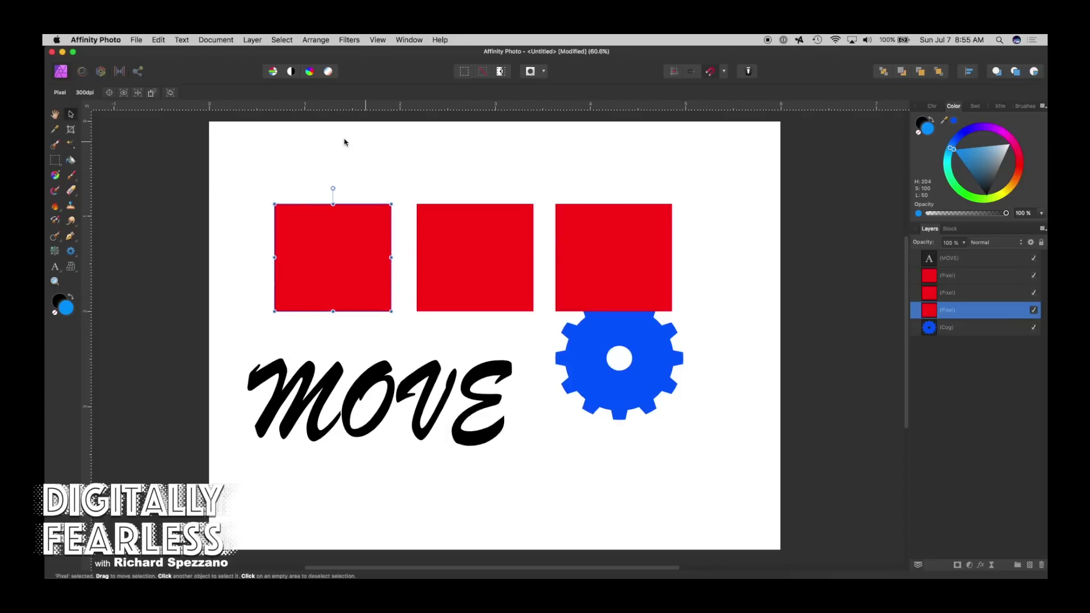
click(110, 94)
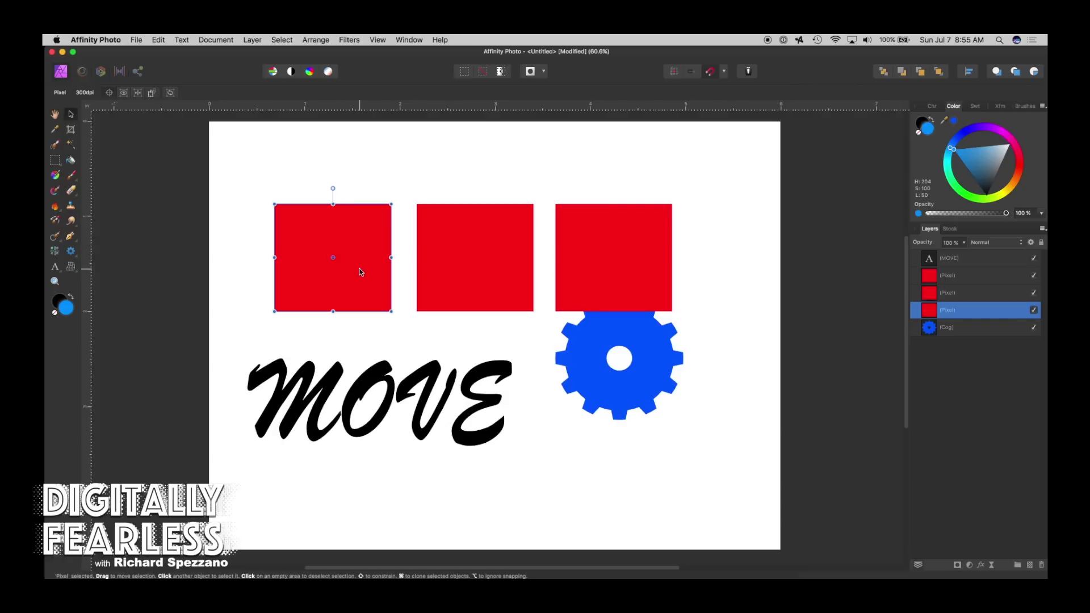
Zoom to 100% on the left square, rotate it slightly, and push it against the middle square
key(super+1)
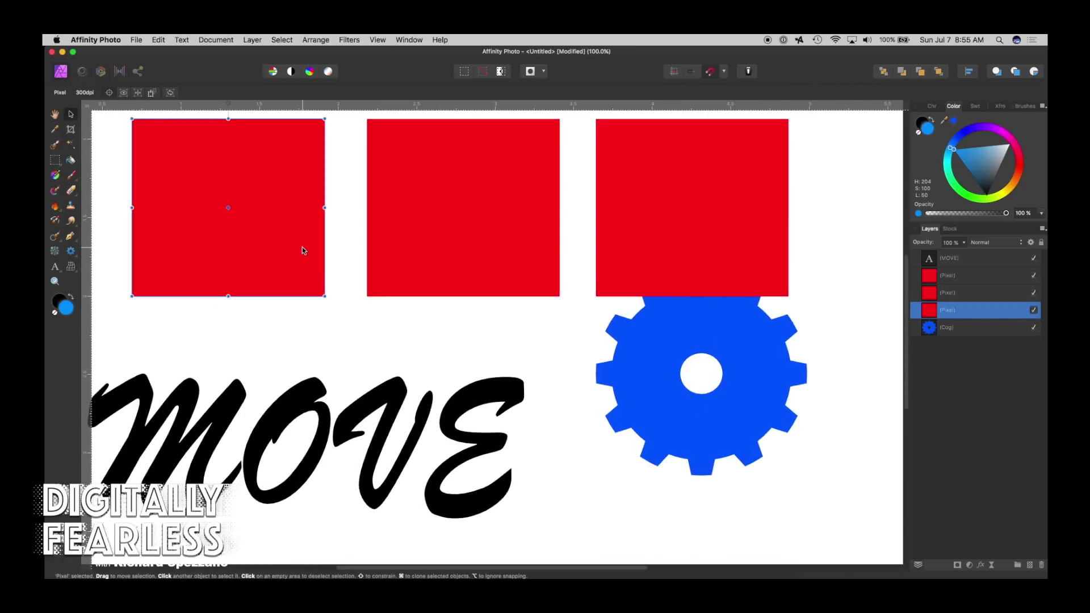
drag(296, 247, 486, 316)
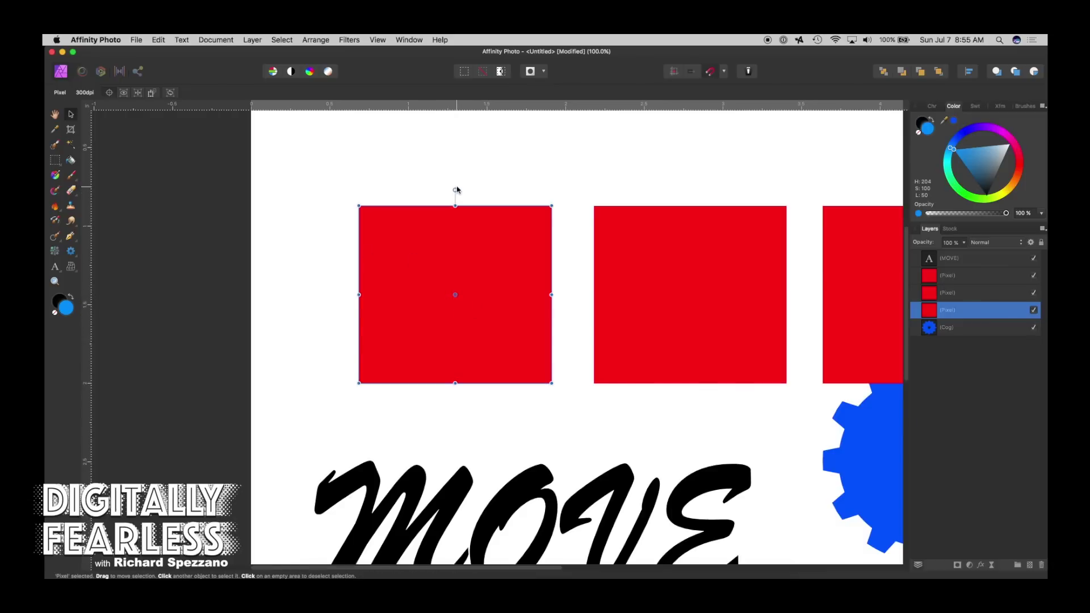
mouse_move(455, 189)
mouse_down()
mouse_move(480, 225)
mouse_move(457, 214)
mouse_move(454, 190)
mouse_move(488, 231)
mouse_move(494, 296)
mouse_move(479, 211)
mouse_move(454, 196)
mouse_up()
click(370, 165)
click(454, 265)
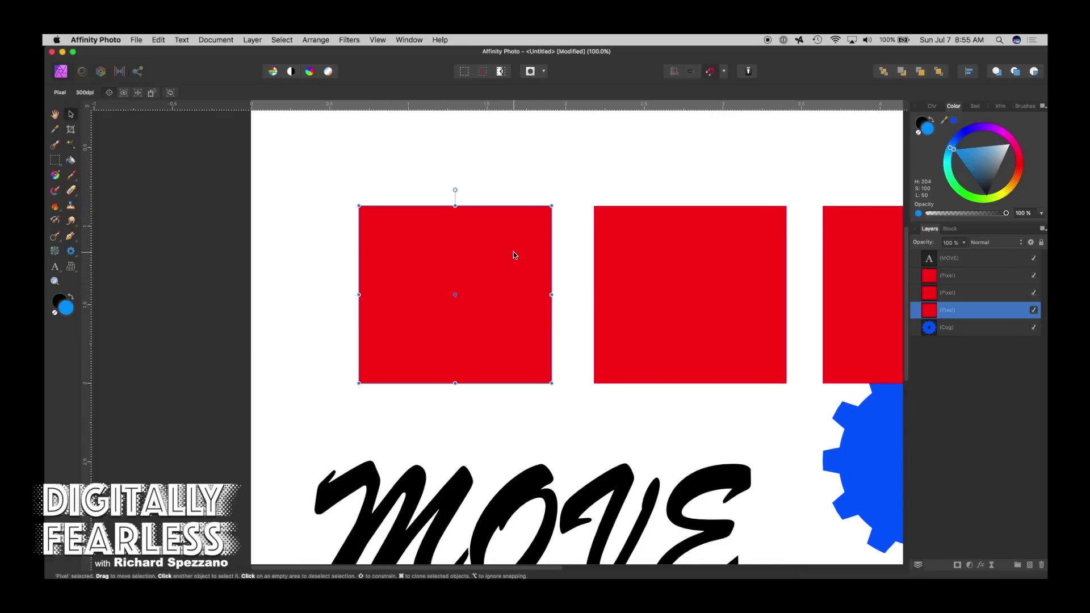
drag(438, 241, 478, 242)
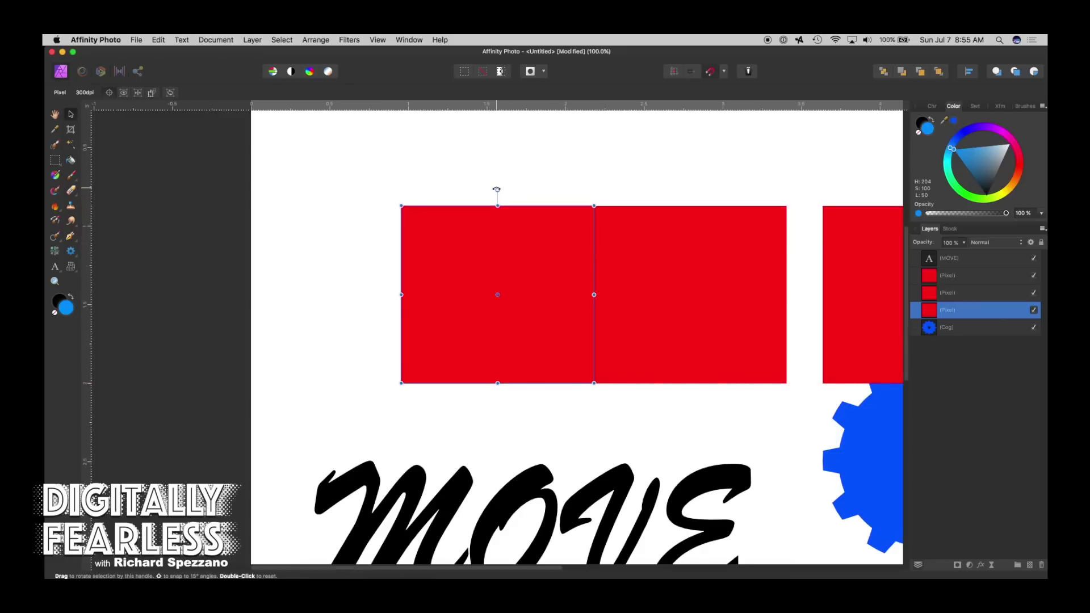
Rotate the square, reset it upright, try a bottom-right-corner pivot rotation, undo, and move it left
drag(497, 189, 433, 228)
double_click(433, 228)
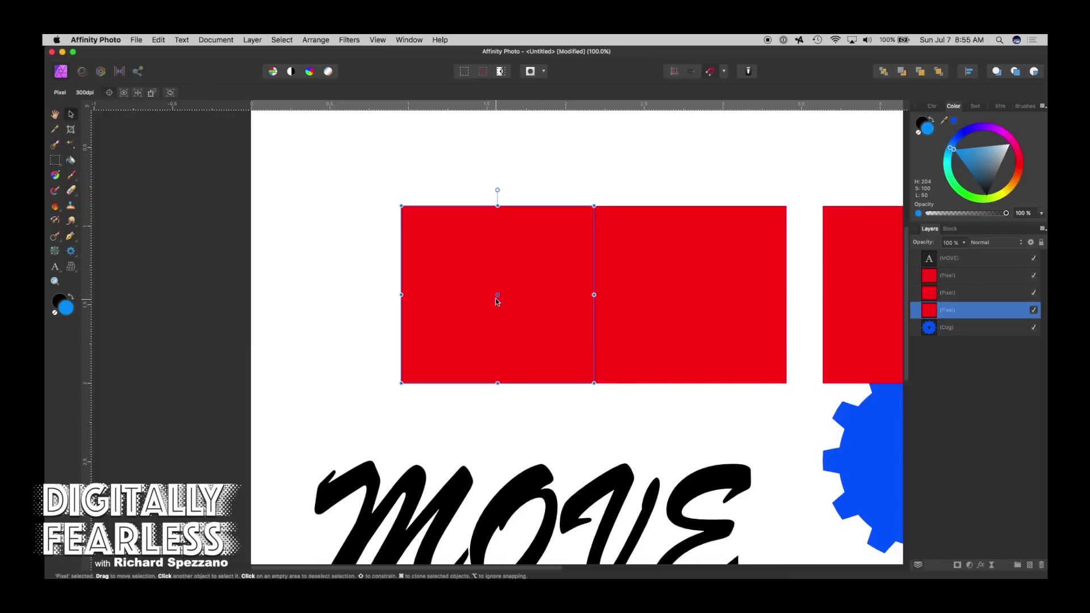
drag(496, 294, 591, 384)
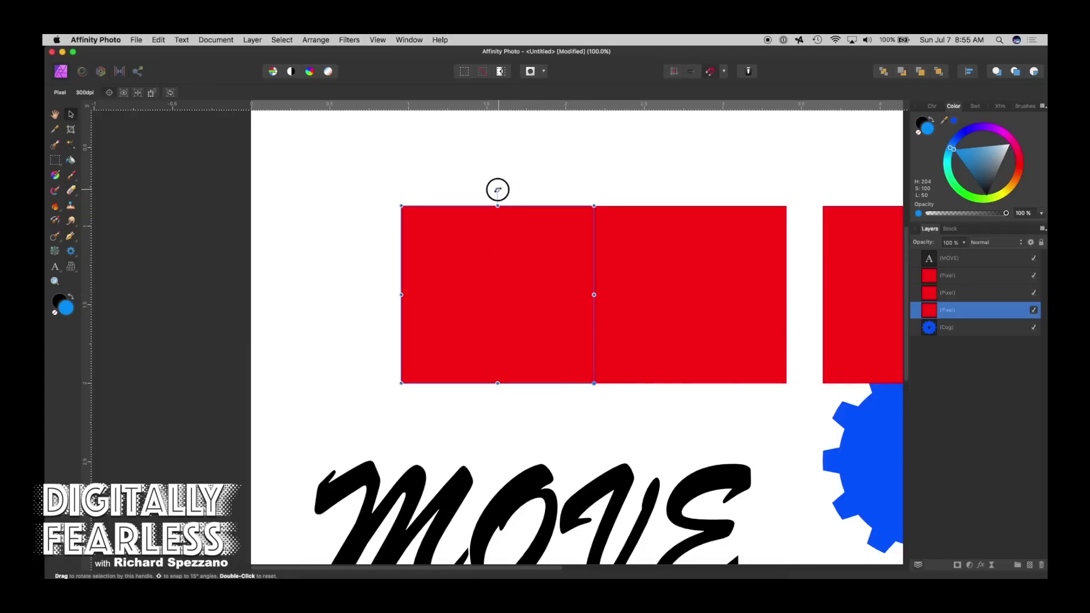
drag(497, 190, 448, 431)
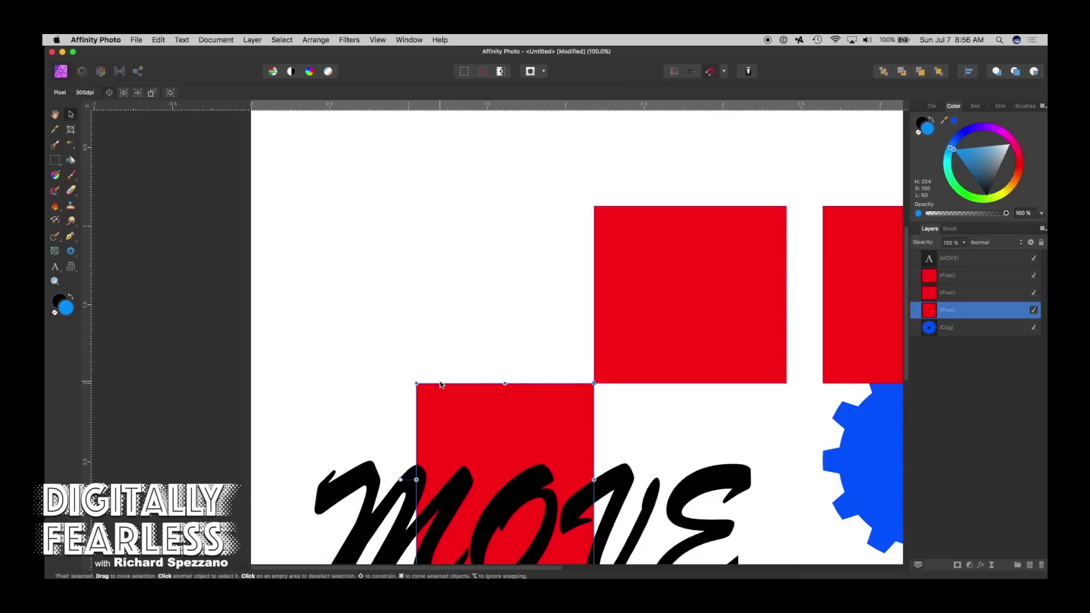
key(super+z)
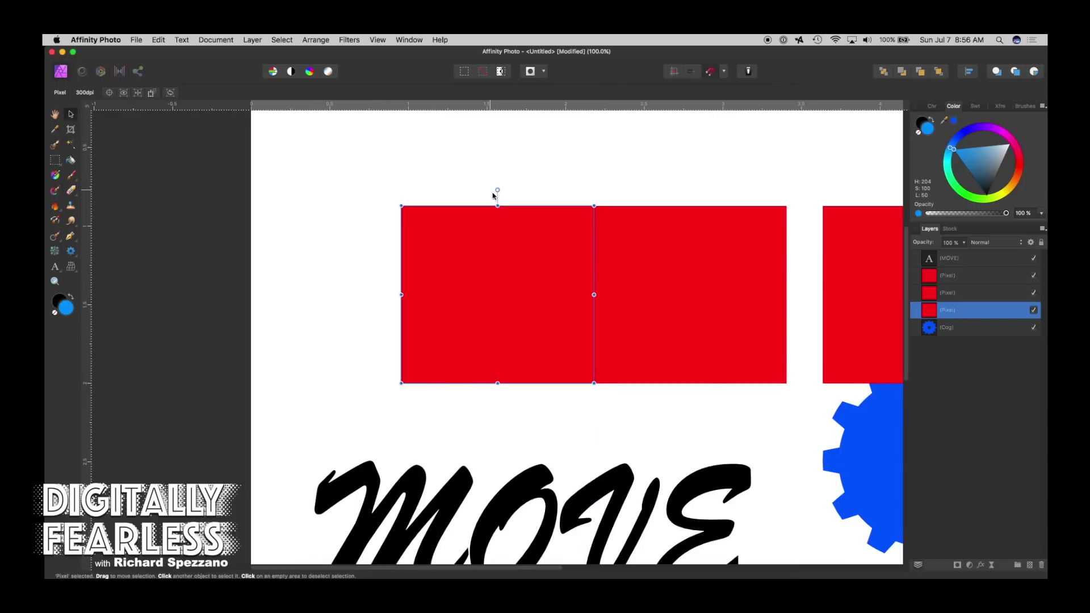
drag(494, 226, 455, 214)
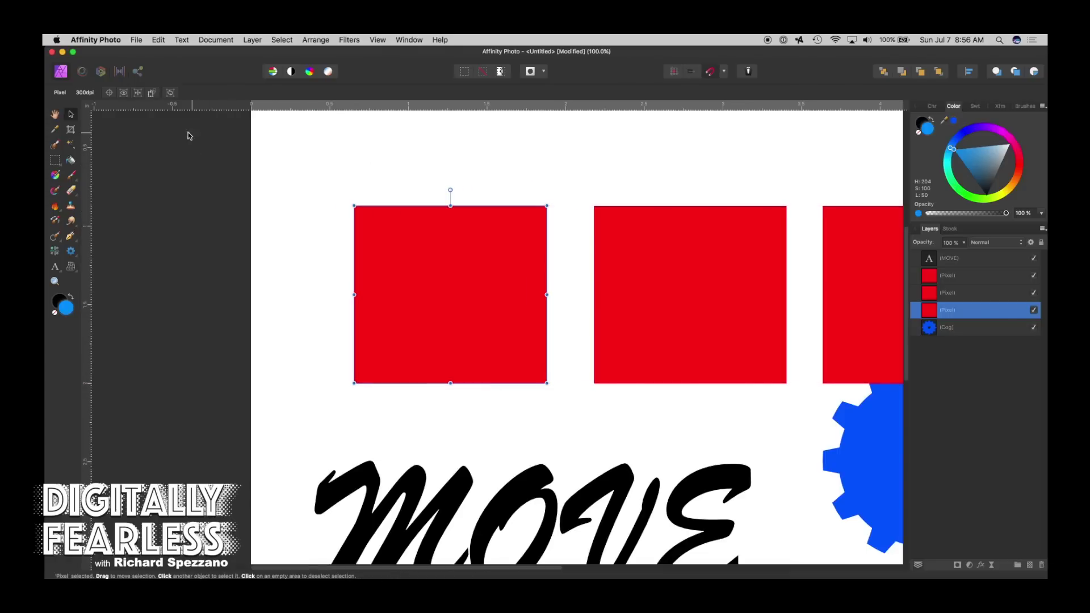
Turn on Hide Selection while Dragging and place the left square beside the middle square
click(109, 92)
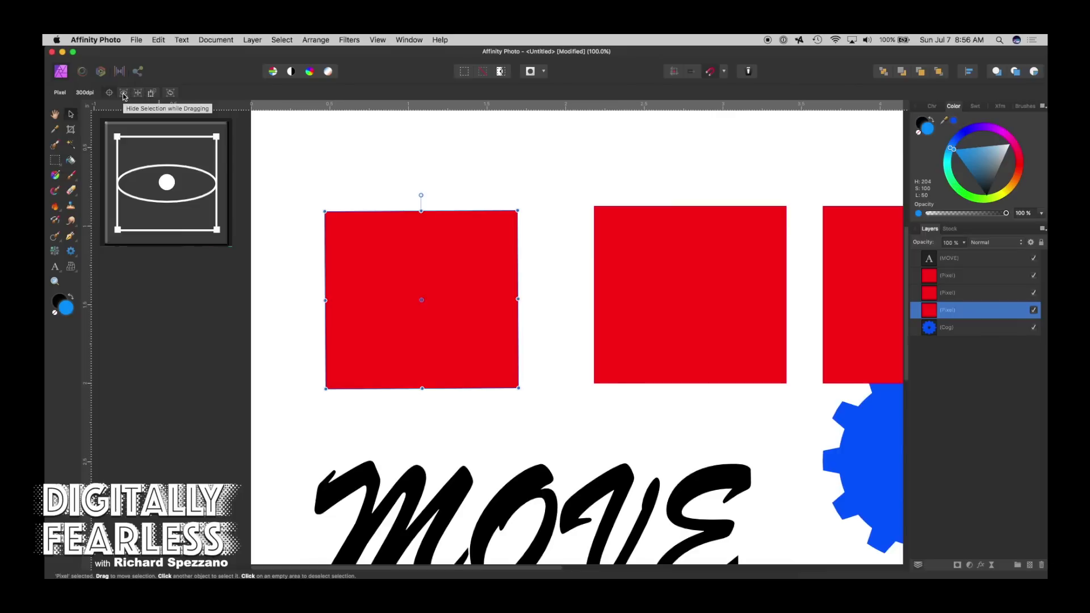
click(339, 162)
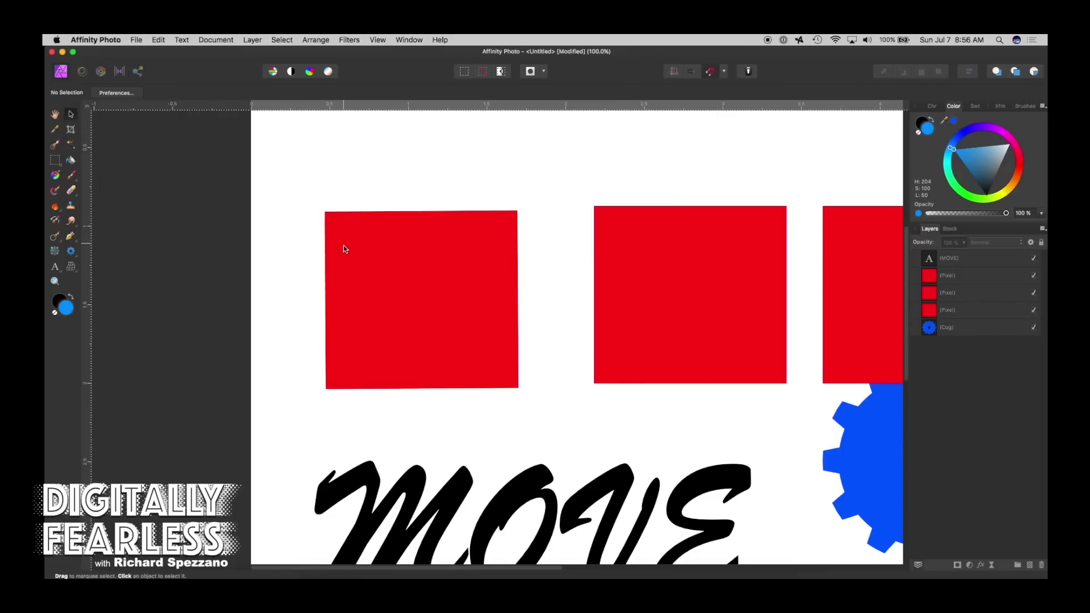
drag(350, 260, 413, 262)
scroll(414, 262, down, 4)
scroll(415, 262, up, 2)
mouse_move(389, 199)
mouse_down()
mouse_move(383, 216)
mouse_move(562, 206)
mouse_move(366, 205)
mouse_move(380, 213)
mouse_up()
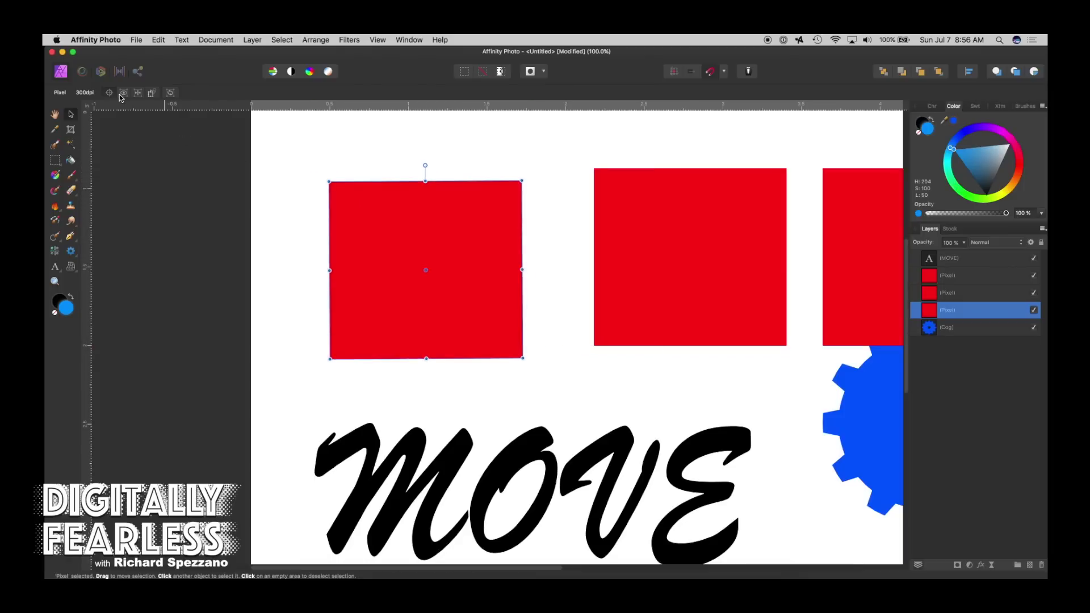
drag(437, 245, 455, 231)
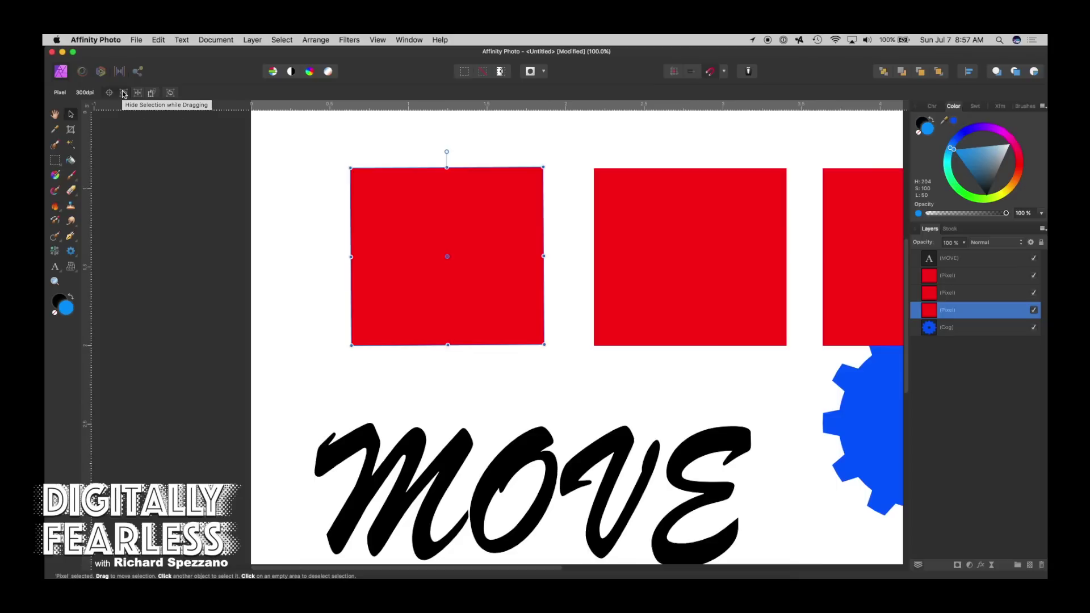
mouse_move(409, 229)
mouse_down()
mouse_move(461, 232)
mouse_move(419, 227)
mouse_up()
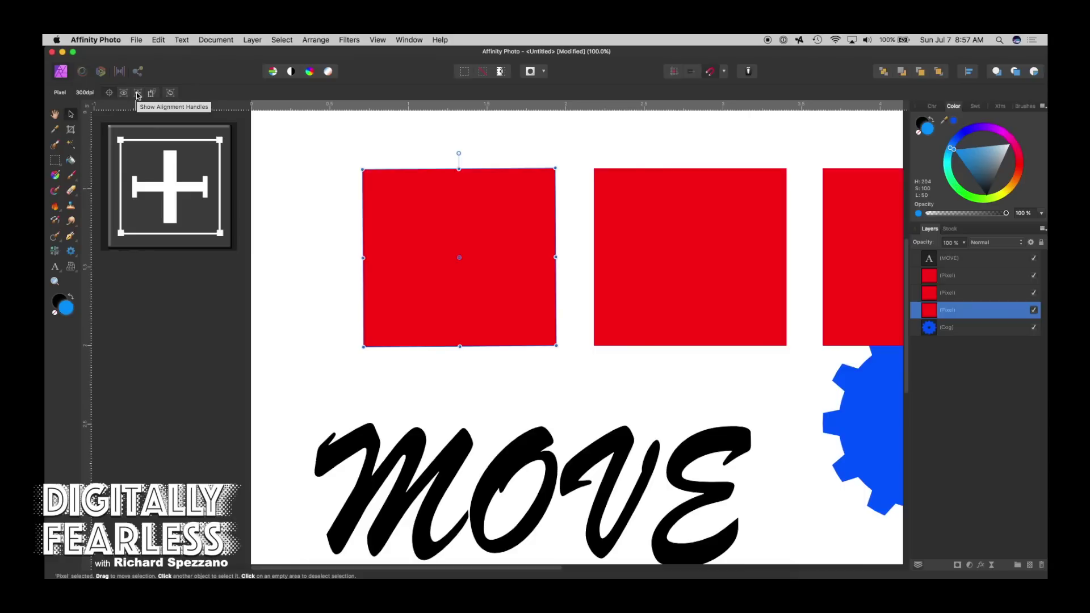
Nudge the left square right and add a vertical guide at about 3.5 in between the middle and right squares
drag(445, 214, 380, 212)
click(692, 217)
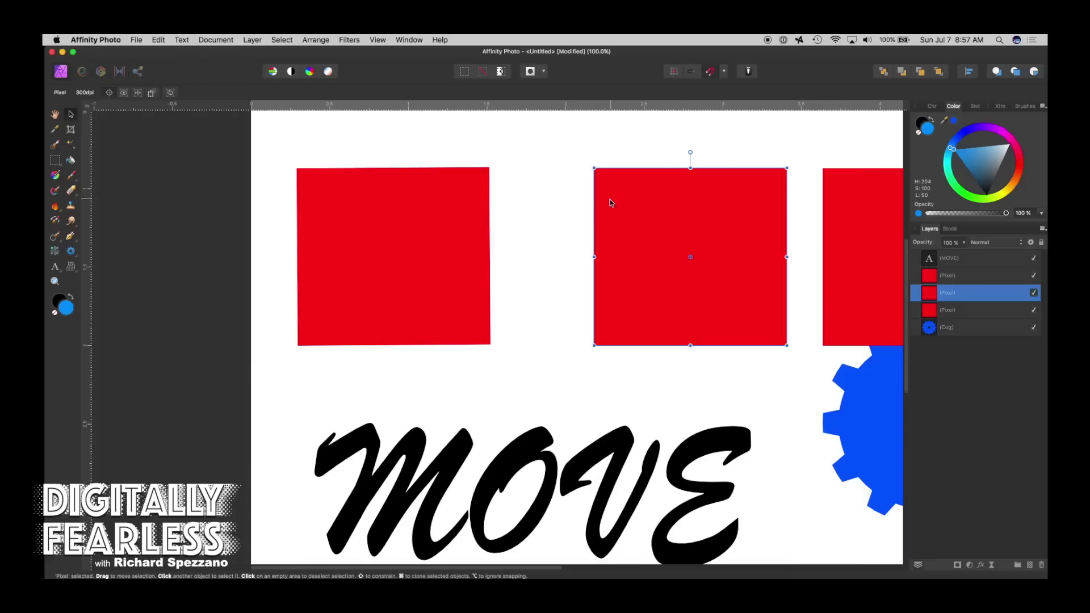
key(super+minus)
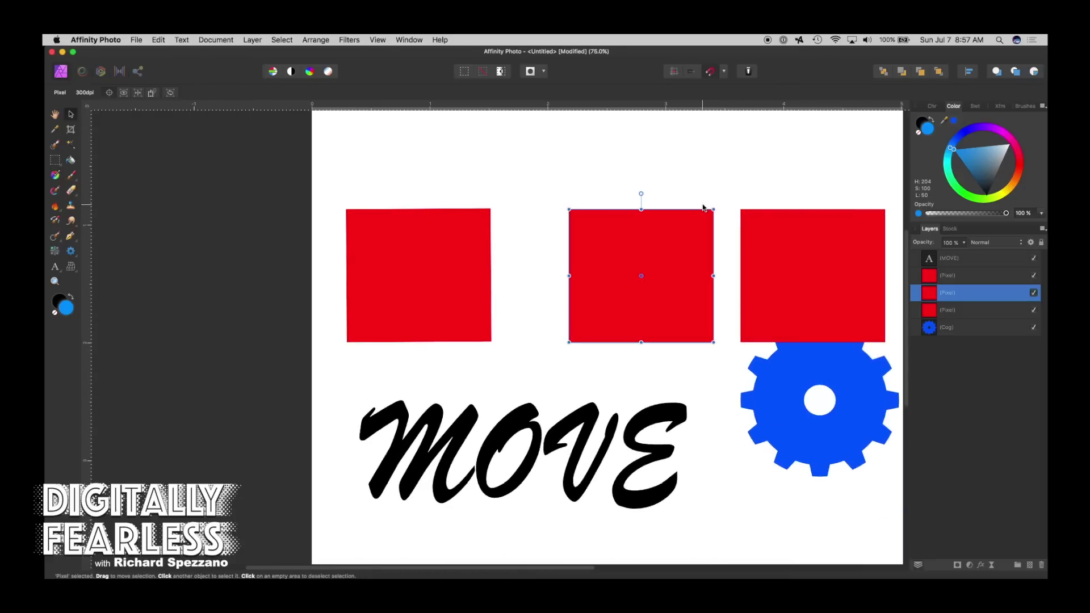
click(497, 205)
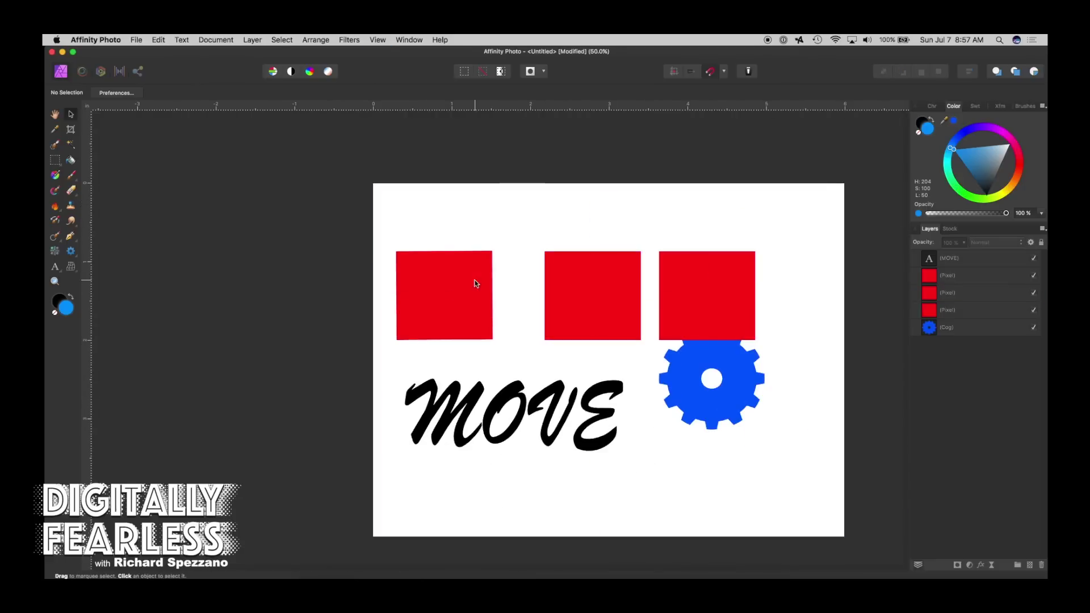
click(467, 281)
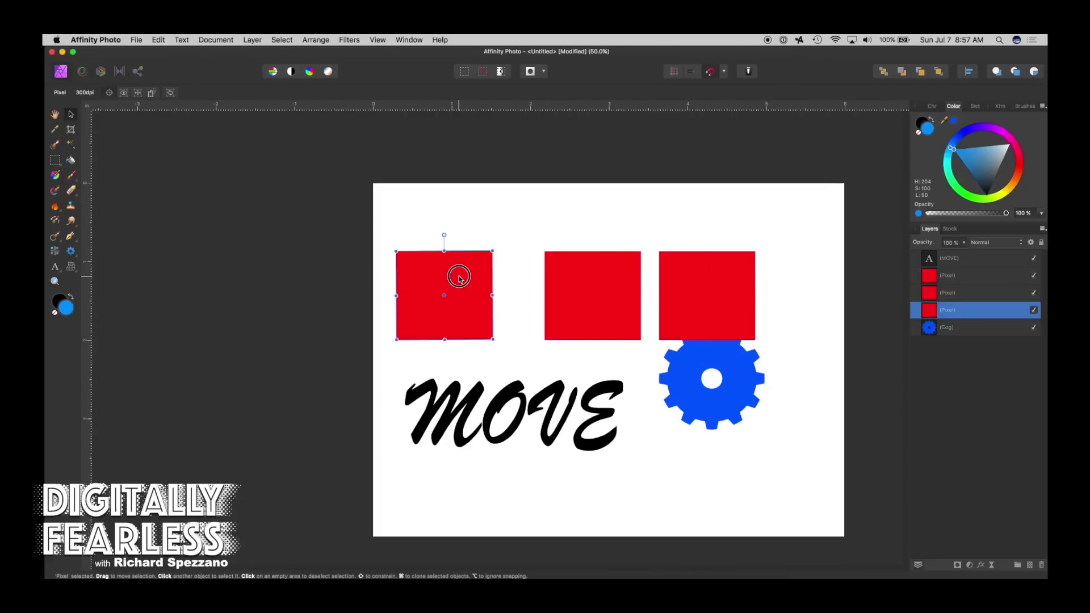
drag(458, 276, 472, 277)
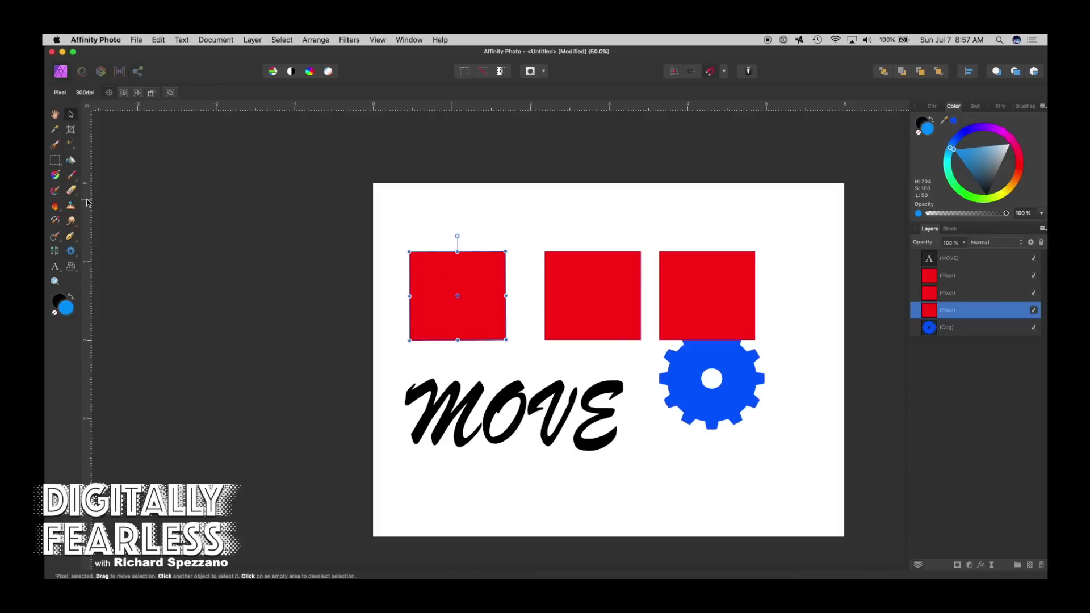
drag(88, 188, 649, 248)
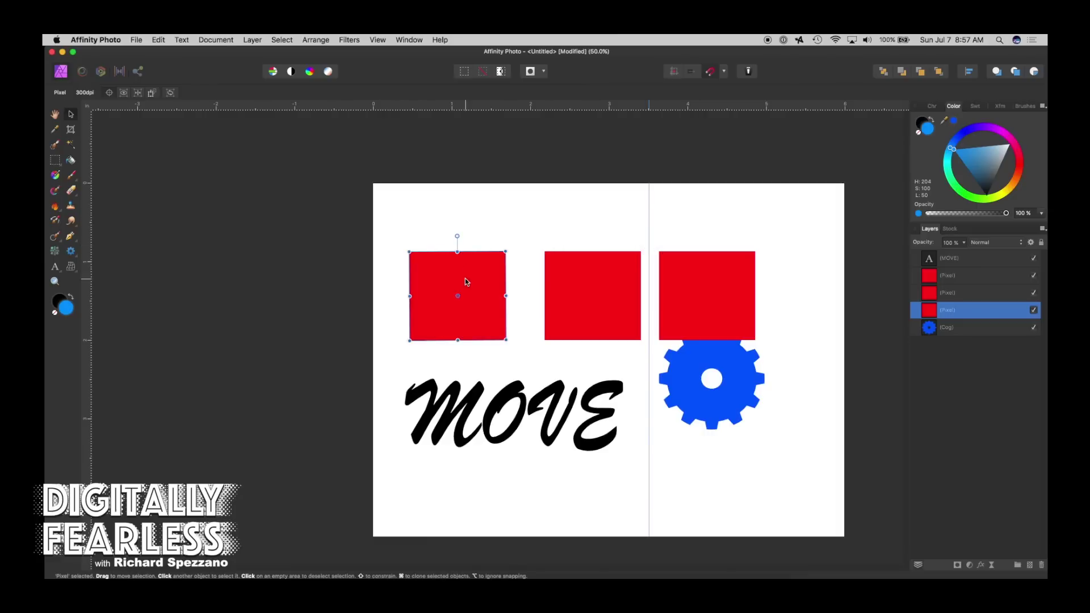
Snap a red square to the vertical guide using alignment handles, move it over VE, then select MOVE
click(139, 94)
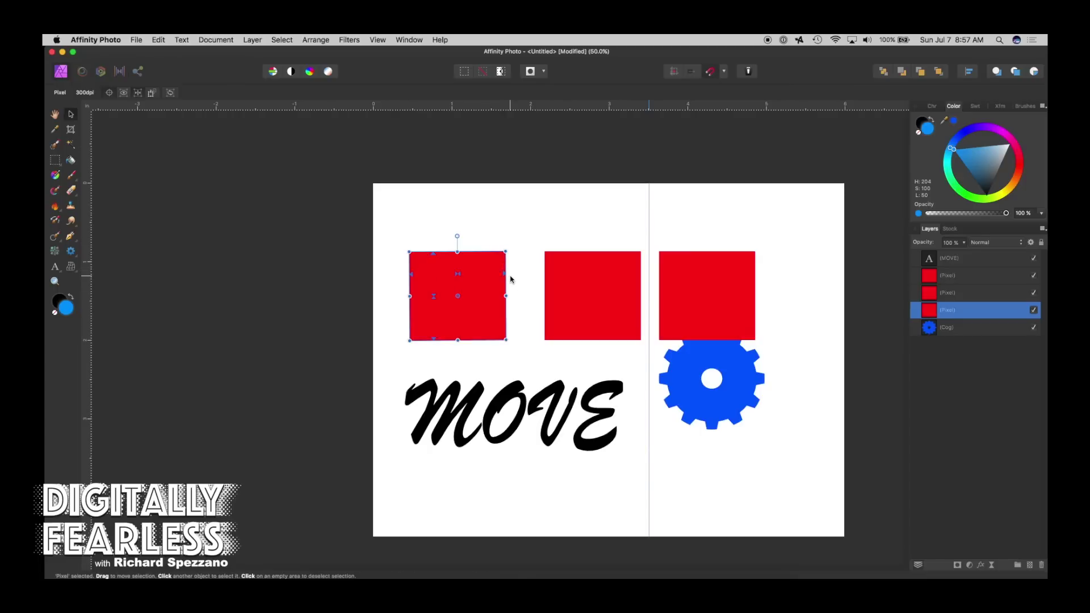
drag(413, 275, 652, 282)
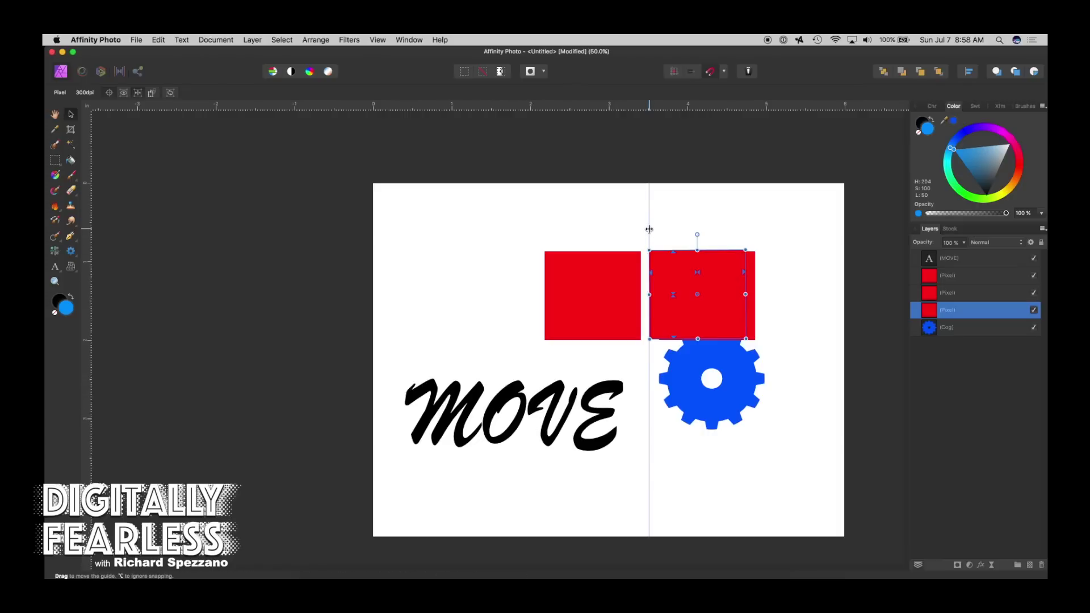
drag(650, 270, 558, 424)
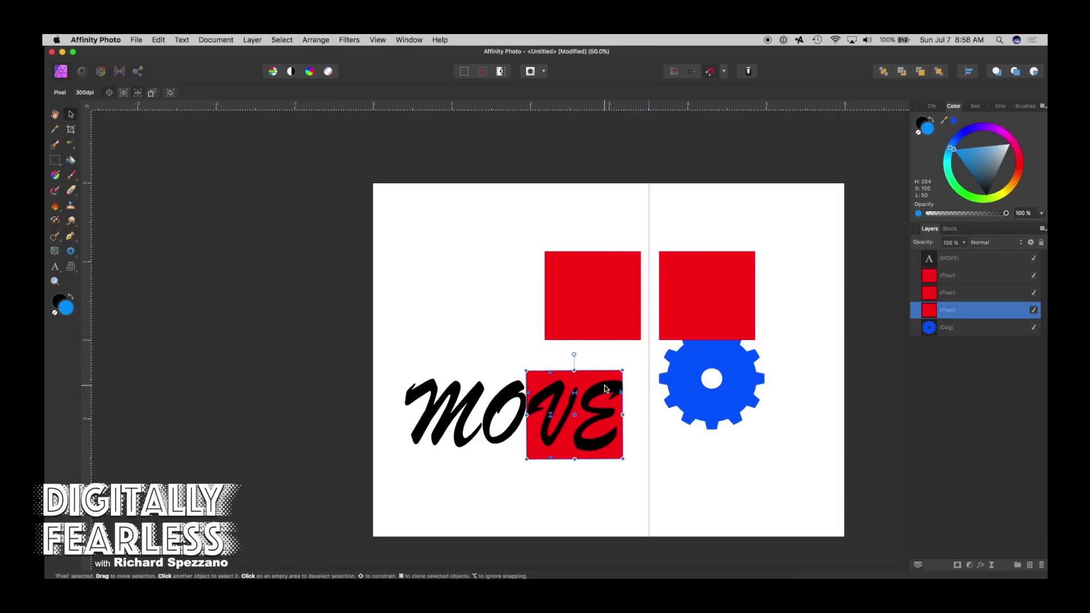
drag(536, 372, 430, 245)
click(518, 394)
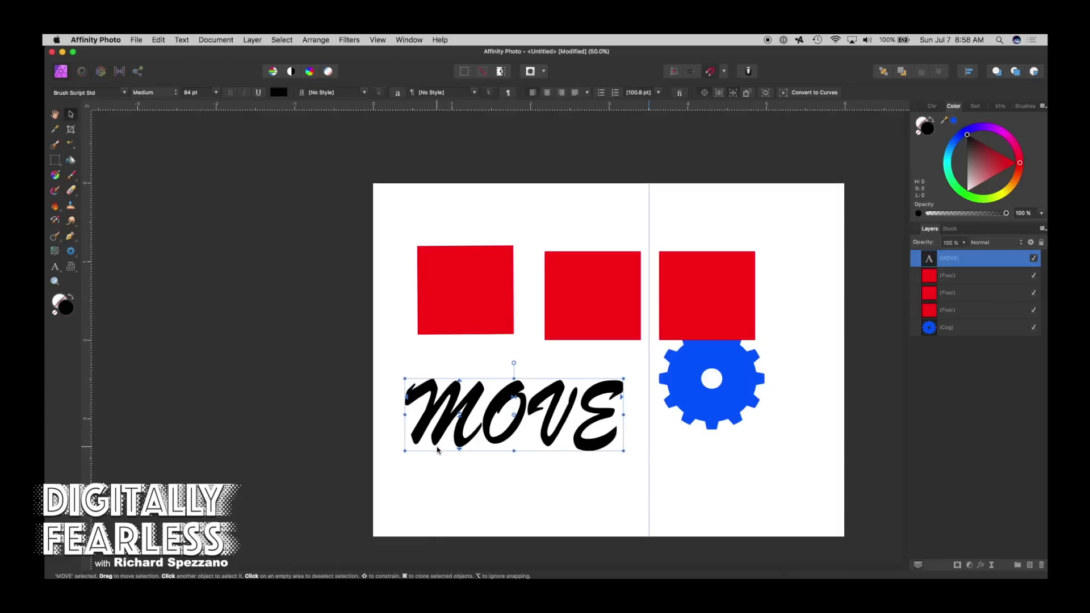
Drag the first red square back into the top row, snapping it level with the other two
click(431, 277)
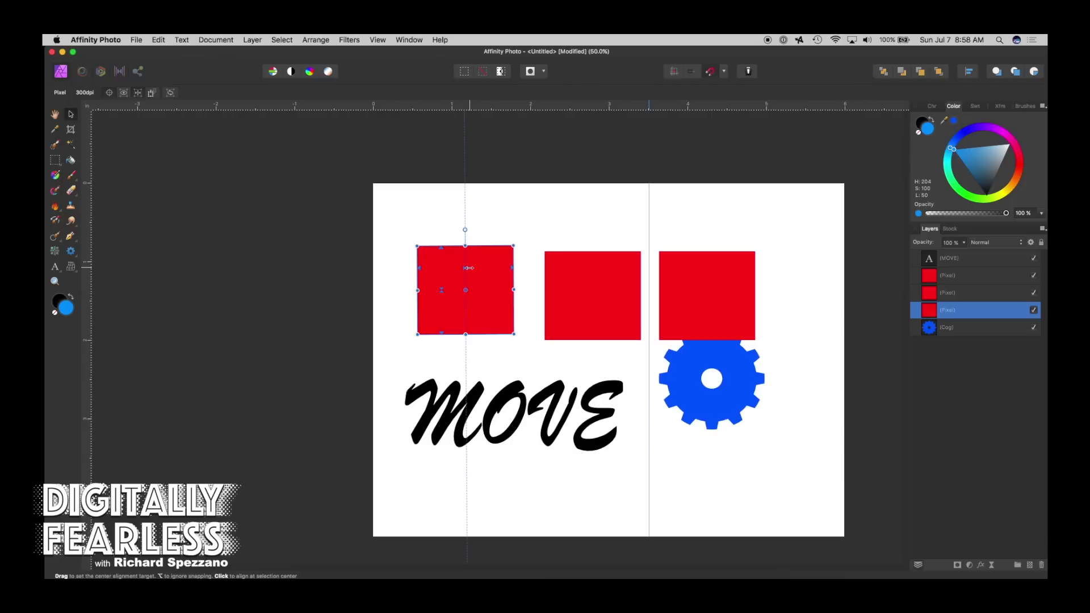
drag(468, 267, 459, 395)
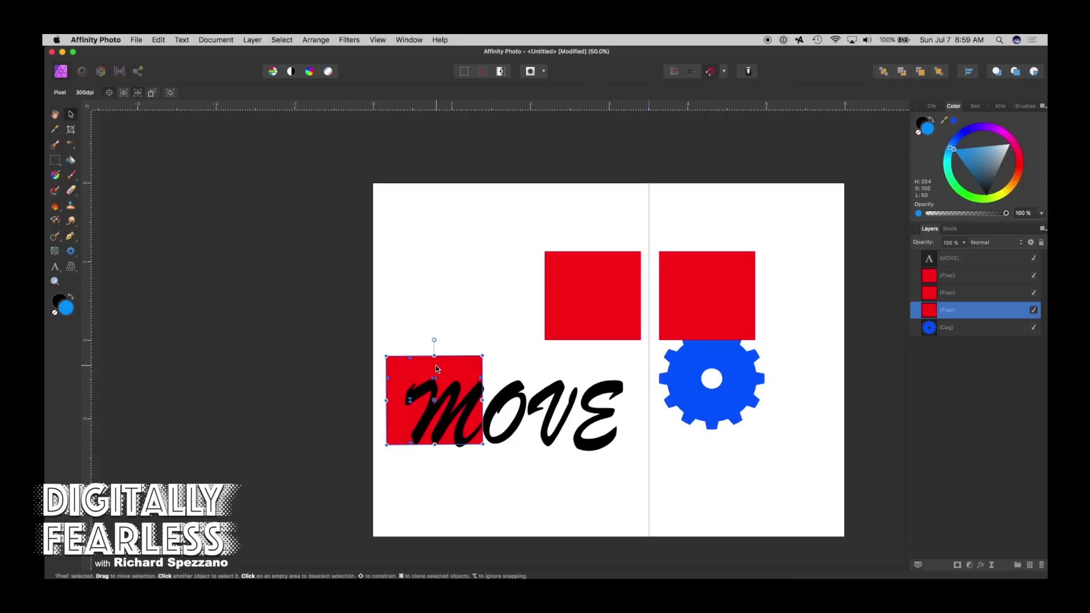
drag(452, 368, 484, 271)
drag(484, 272, 484, 272)
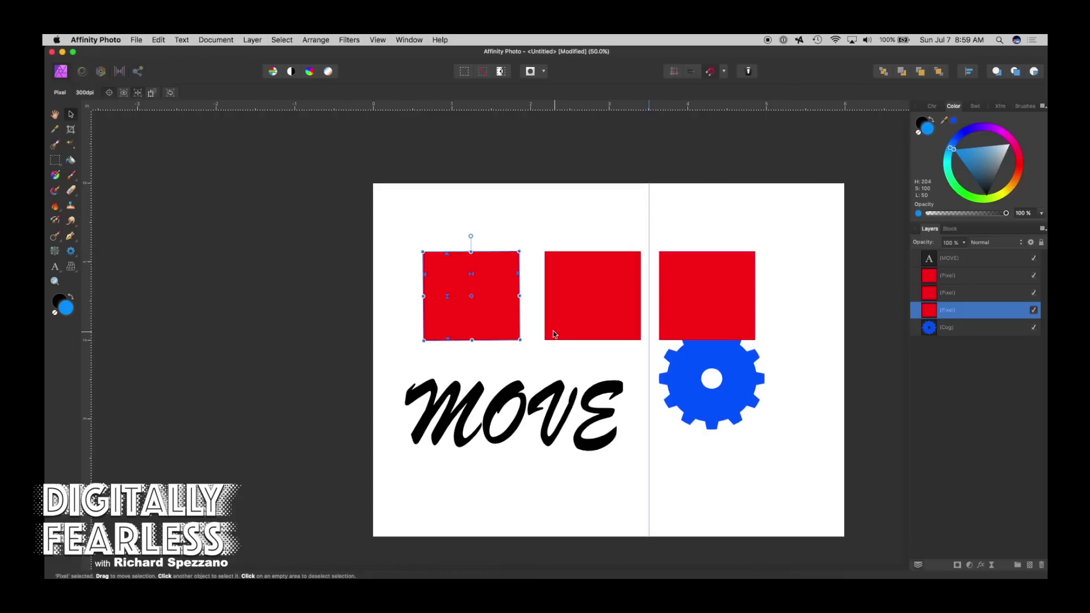
click(138, 93)
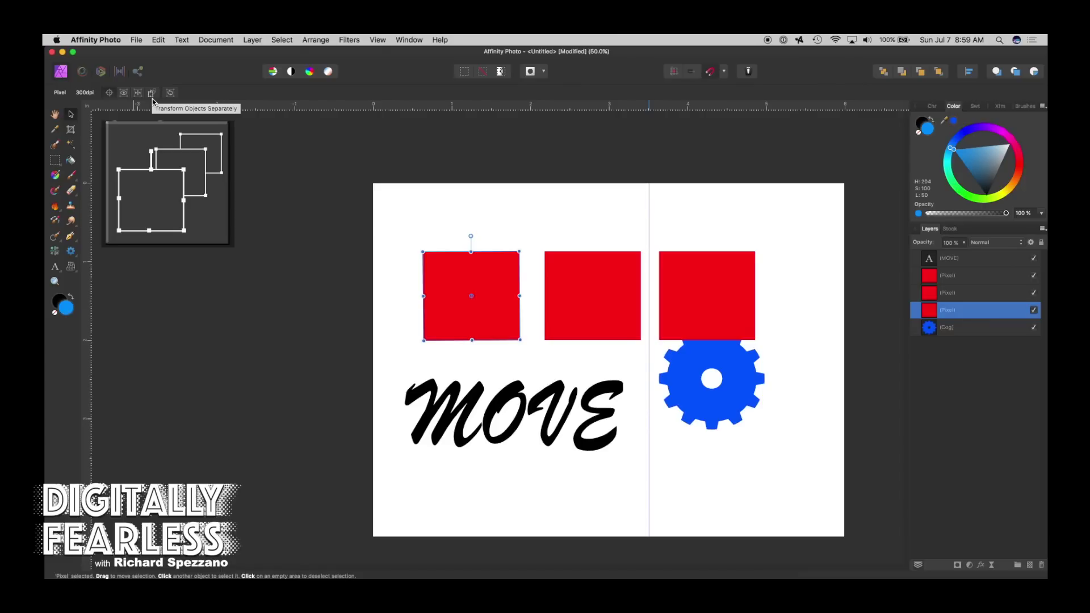
Marquee-select the three red squares and squash them together into flat rectangles
click(481, 213)
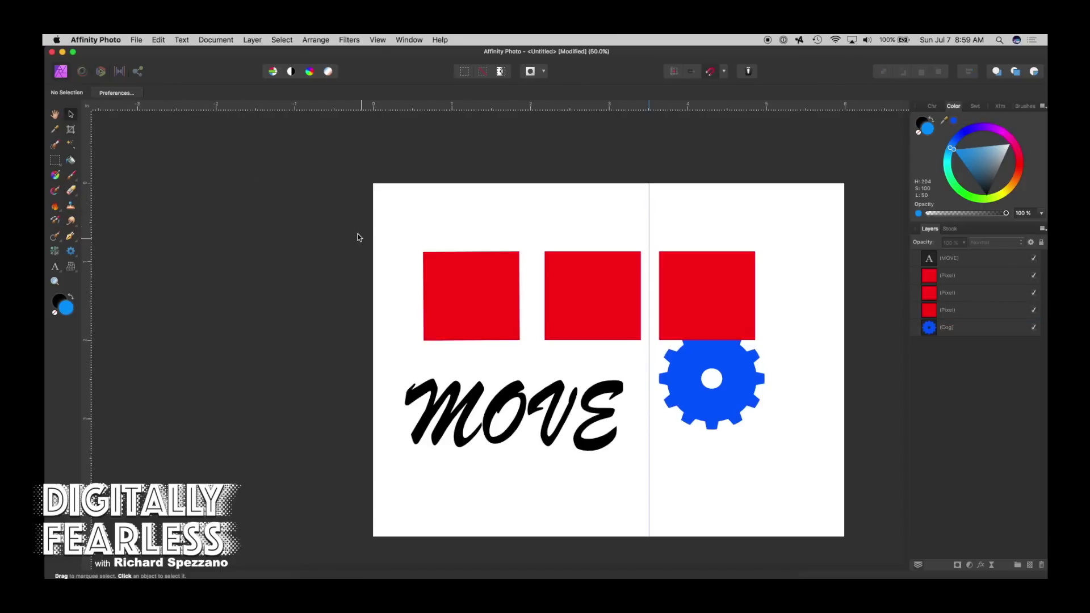
drag(378, 214, 793, 355)
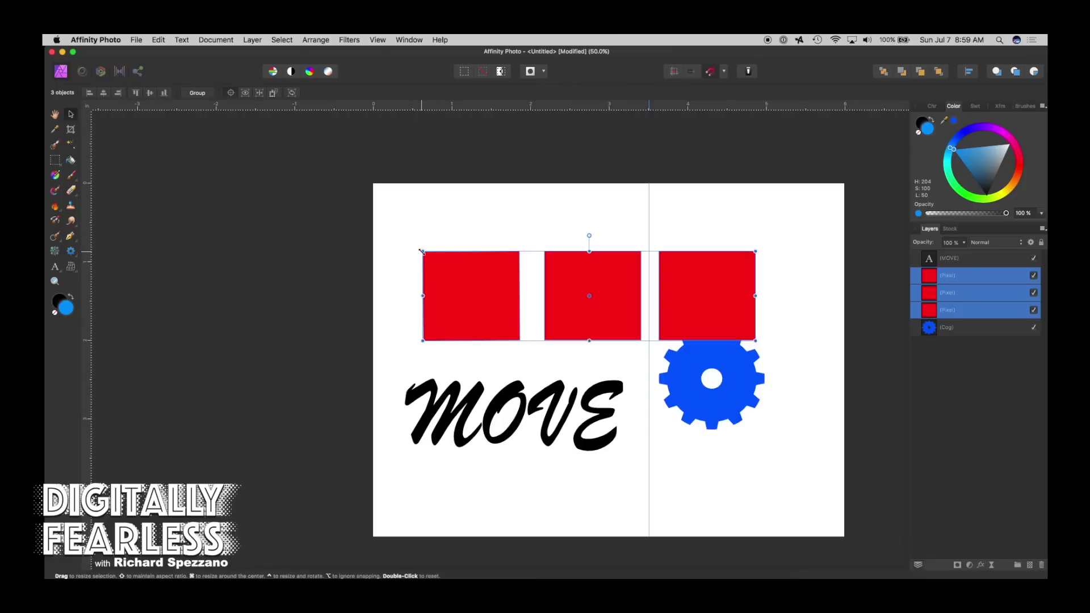
mouse_move(421, 251)
mouse_down()
mouse_move(498, 291)
mouse_move(509, 309)
mouse_move(538, 256)
mouse_move(655, 248)
mouse_move(414, 237)
mouse_move(613, 274)
mouse_move(414, 238)
mouse_up()
Turn on Transform Objects Separately and resize all three squares from their corners
click(461, 243)
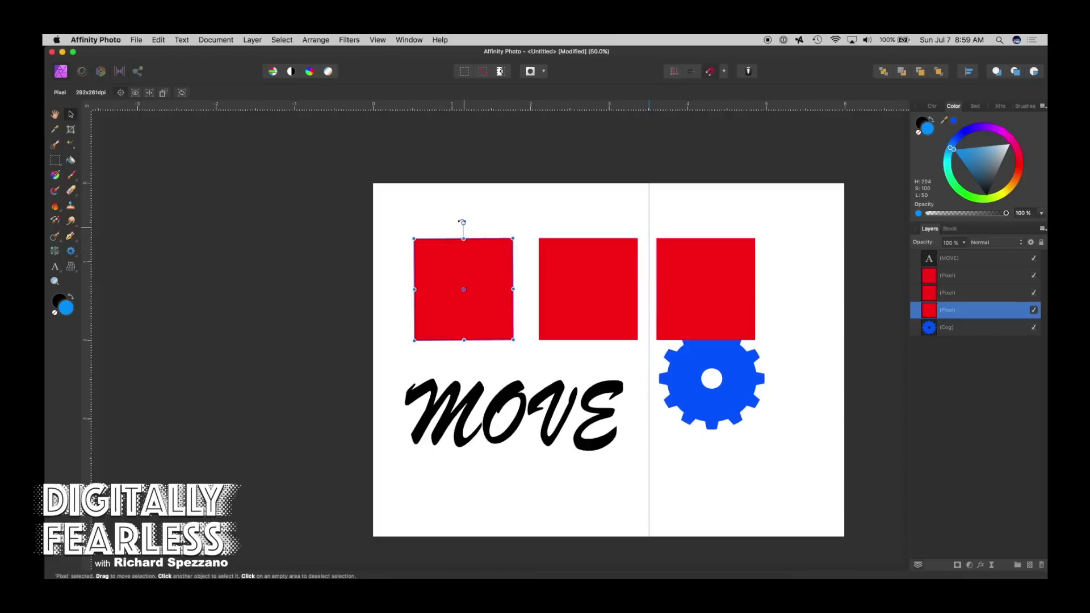
click(163, 93)
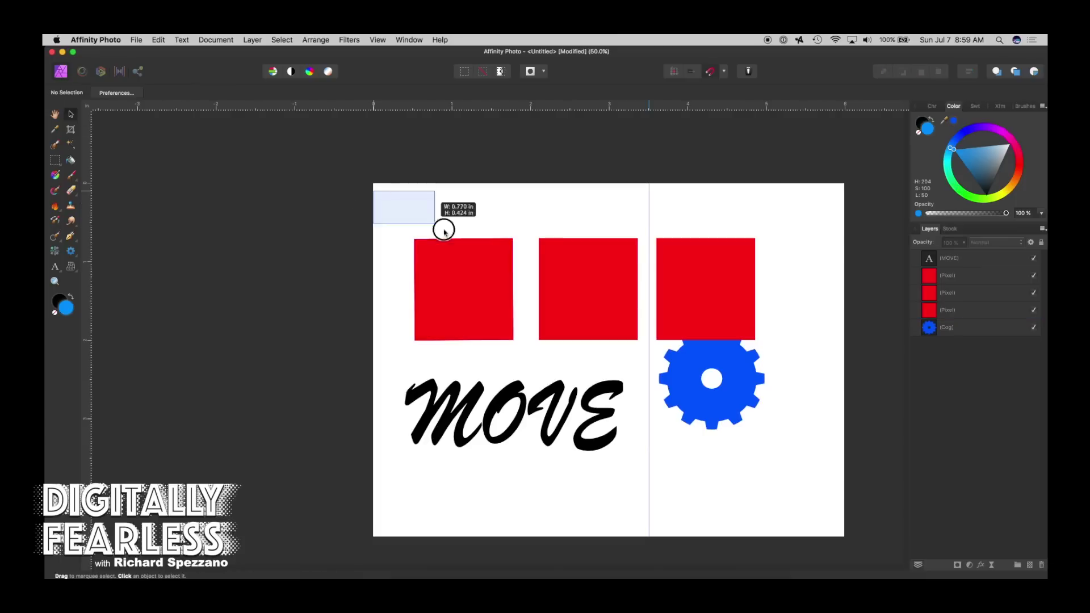
drag(466, 243, 800, 366)
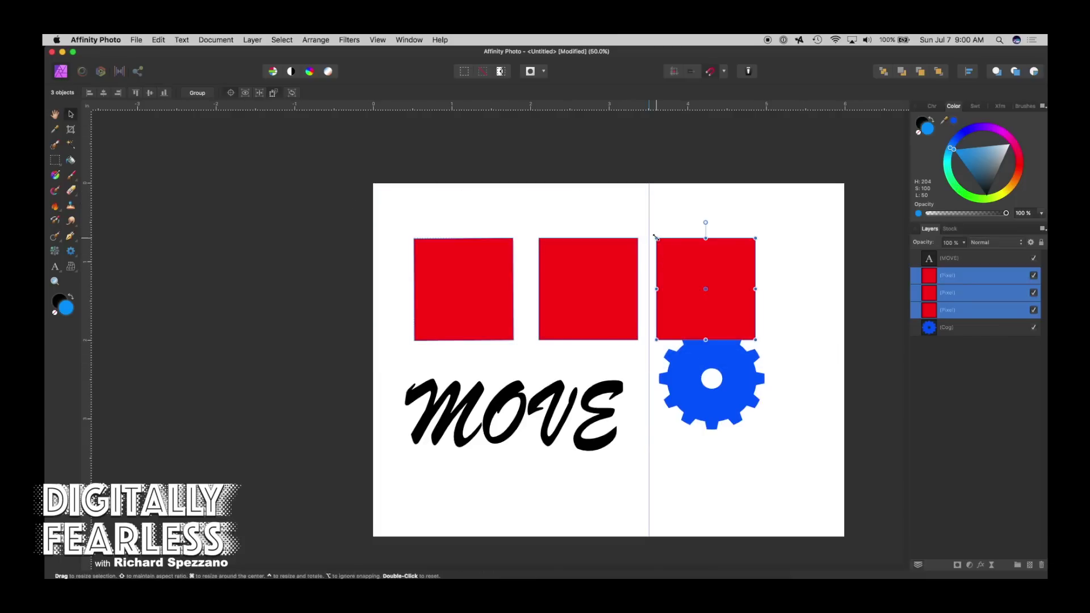
mouse_move(655, 239)
mouse_down()
mouse_move(717, 307)
mouse_move(706, 271)
mouse_move(735, 250)
mouse_move(661, 266)
mouse_move(661, 235)
mouse_move(698, 297)
mouse_move(679, 316)
mouse_move(662, 288)
mouse_move(681, 258)
mouse_move(671, 267)
mouse_move(662, 245)
mouse_up()
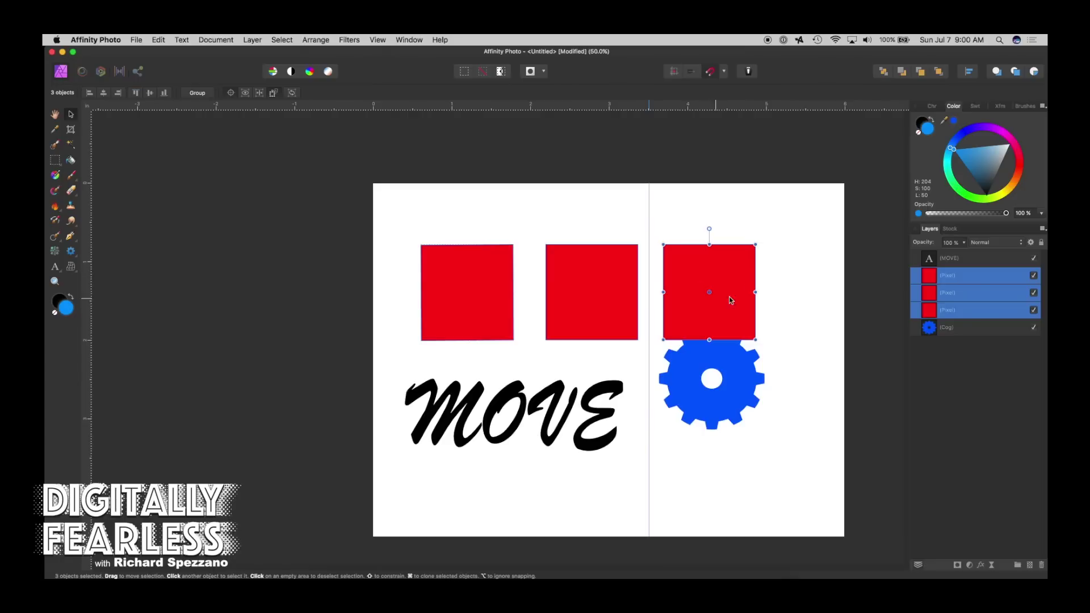
mouse_move(755, 245)
mouse_down()
mouse_move(706, 293)
mouse_move(709, 306)
mouse_move(768, 260)
mouse_move(754, 282)
mouse_move(727, 309)
mouse_move(687, 313)
mouse_move(747, 253)
mouse_move(757, 250)
mouse_move(720, 286)
mouse_move(844, 214)
mouse_move(761, 254)
mouse_up()
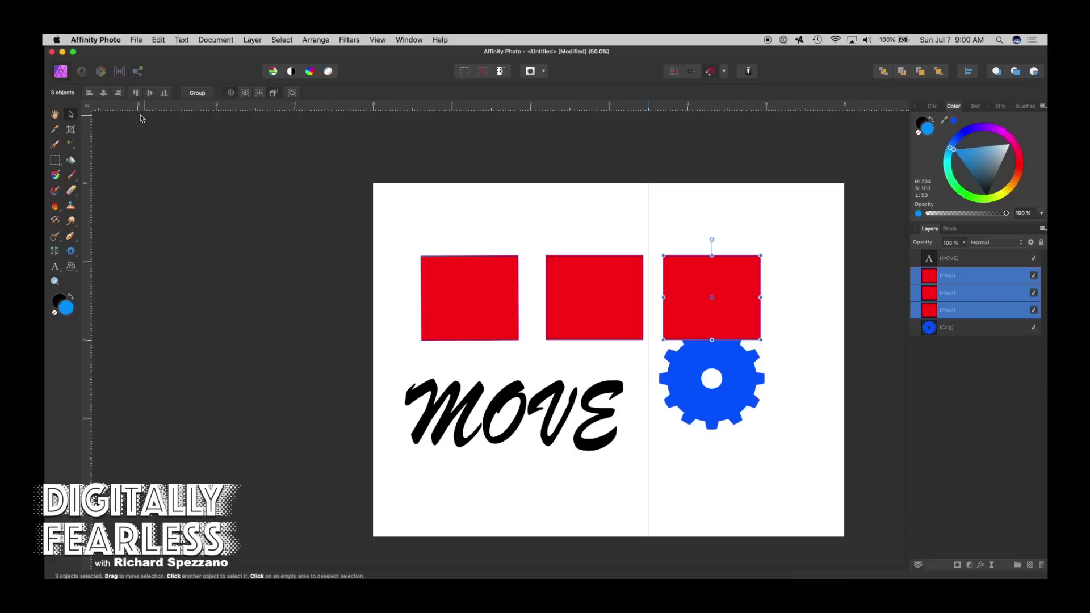
Reselect all three squares and stretch them upward into taller rectangles
click(478, 220)
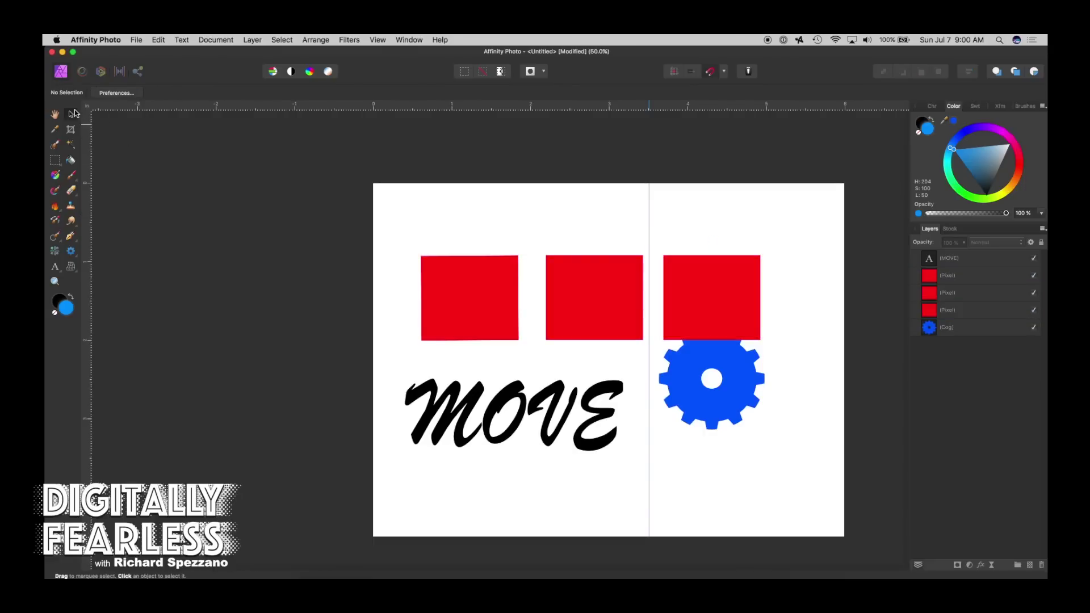
click(484, 278)
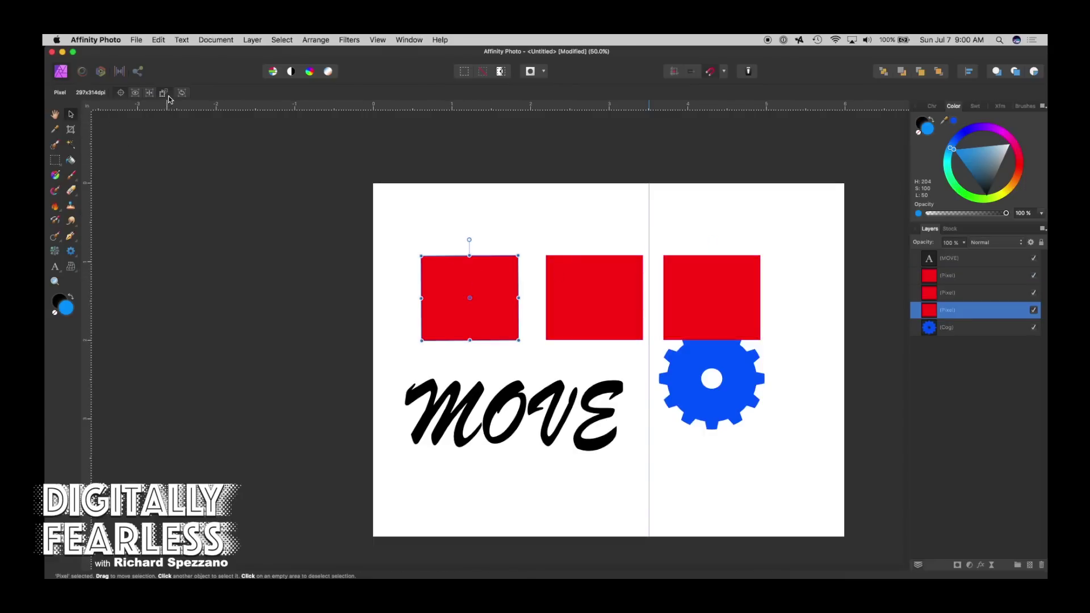
click(413, 218)
drag(397, 214, 777, 374)
drag(422, 255, 414, 227)
click(431, 244)
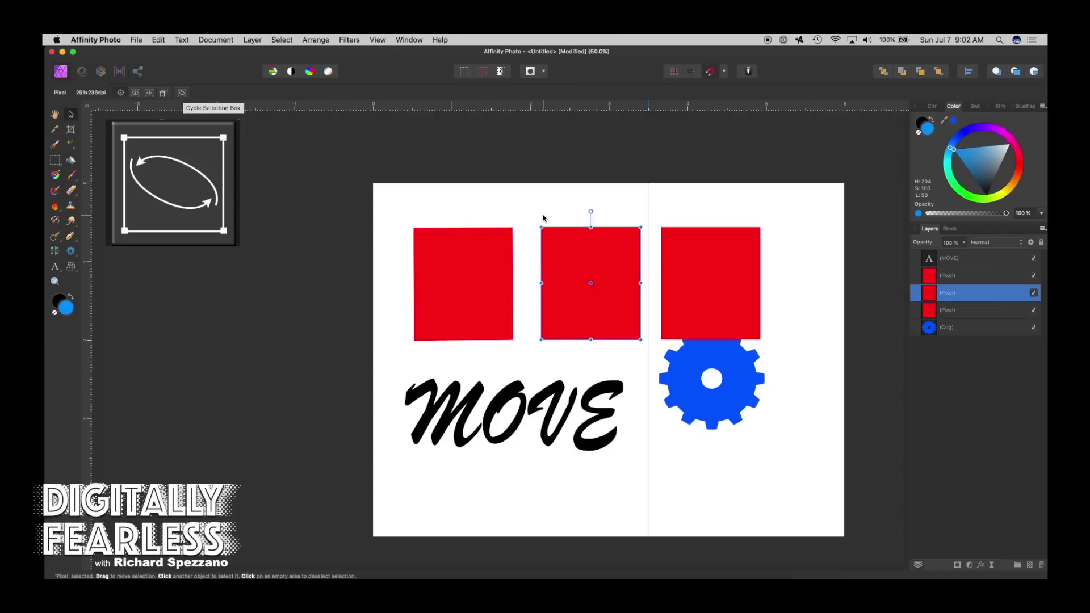
Rotate the middle red square about 33° clockwise and nudge its sides
click(539, 207)
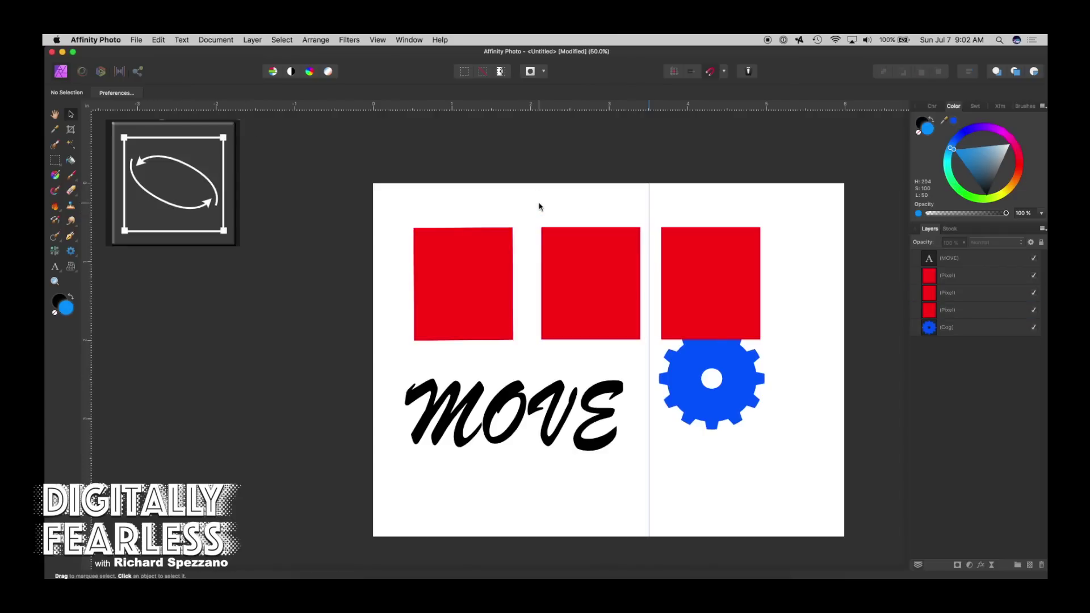
click(597, 263)
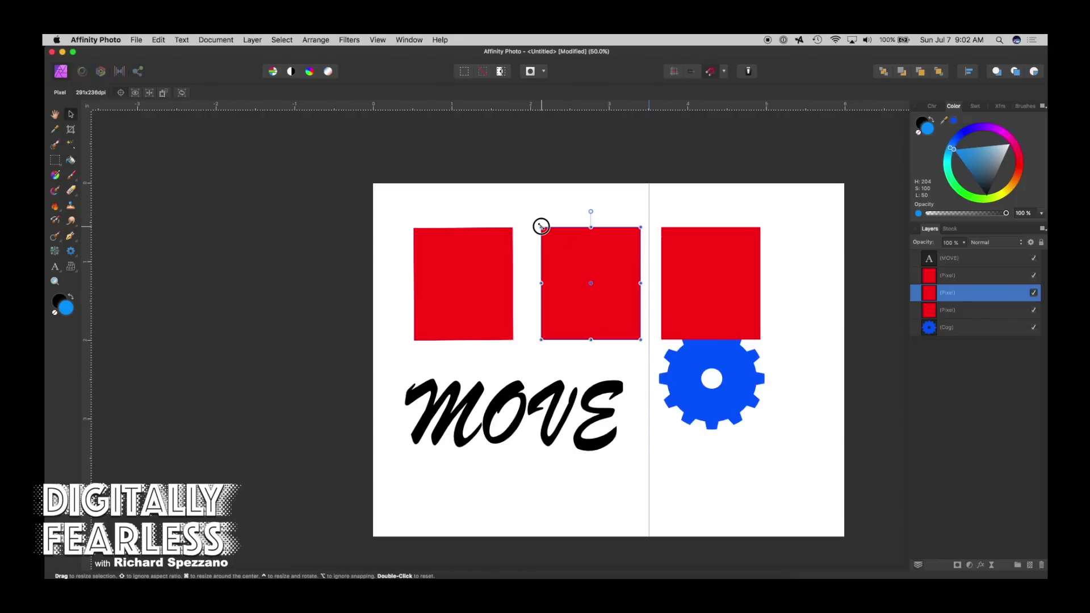
drag(590, 211, 627, 222)
mouse_move(549, 258)
mouse_down()
mouse_move(535, 237)
mouse_move(543, 254)
mouse_up()
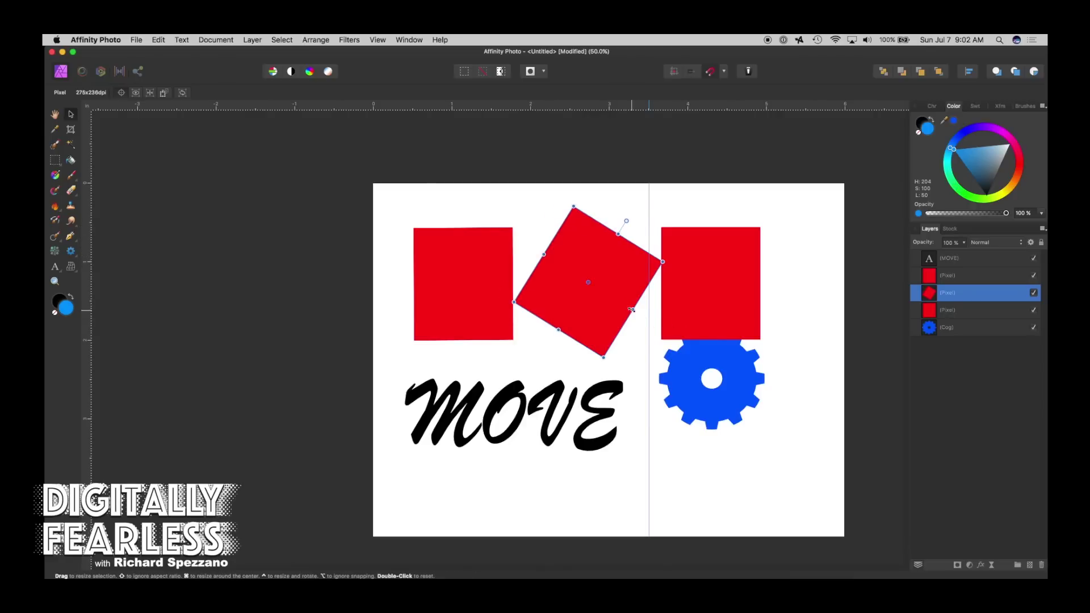
drag(633, 309, 631, 308)
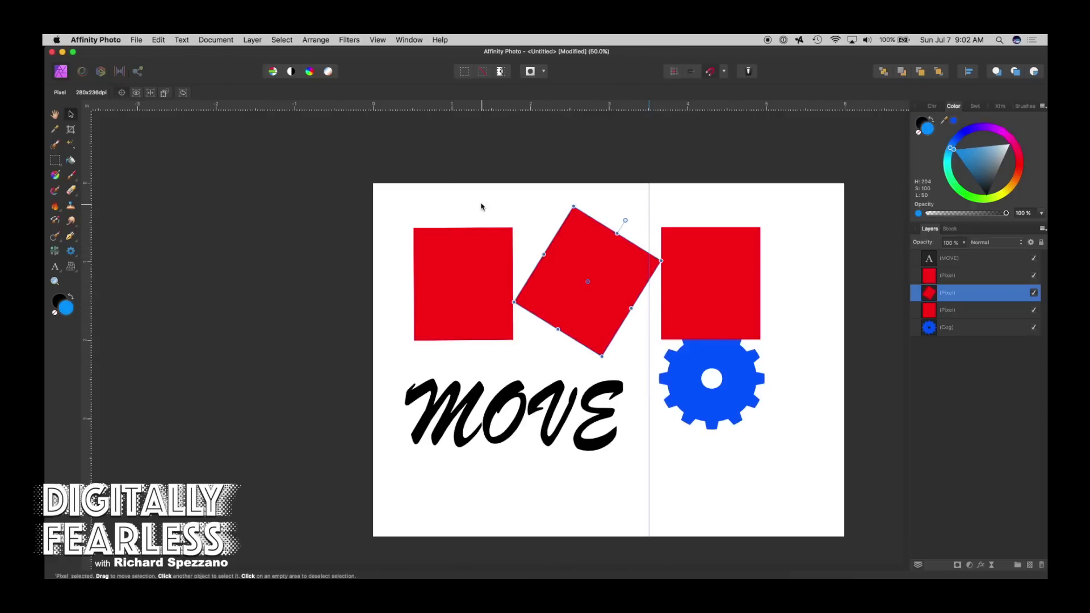
click(486, 202)
click(600, 234)
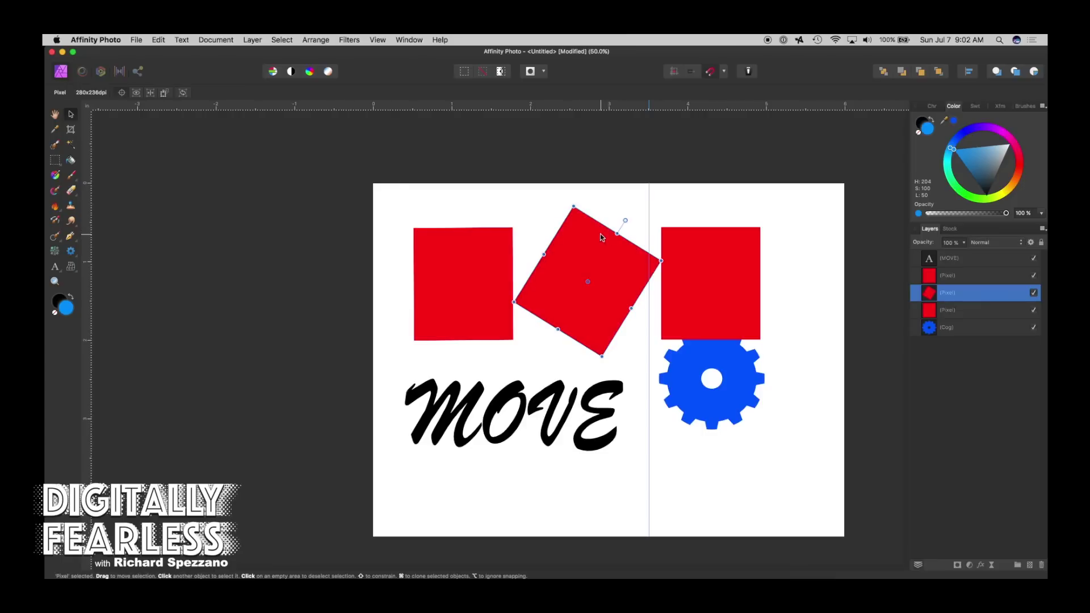
With an axis-aligned bounding box, stretch the rotated square wider and squash it vertically
click(185, 92)
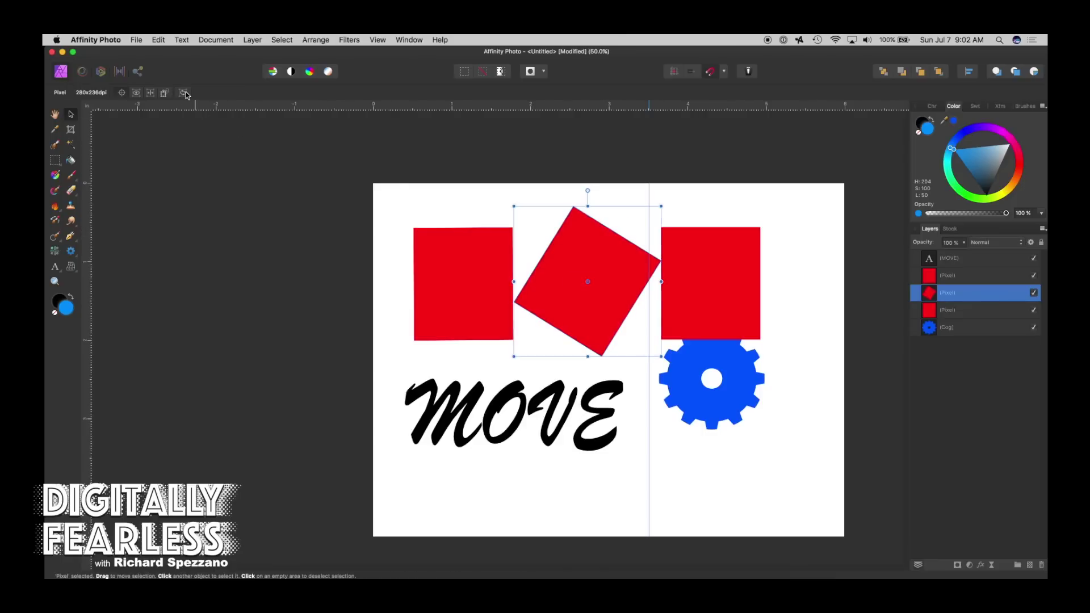
click(185, 93)
click(185, 94)
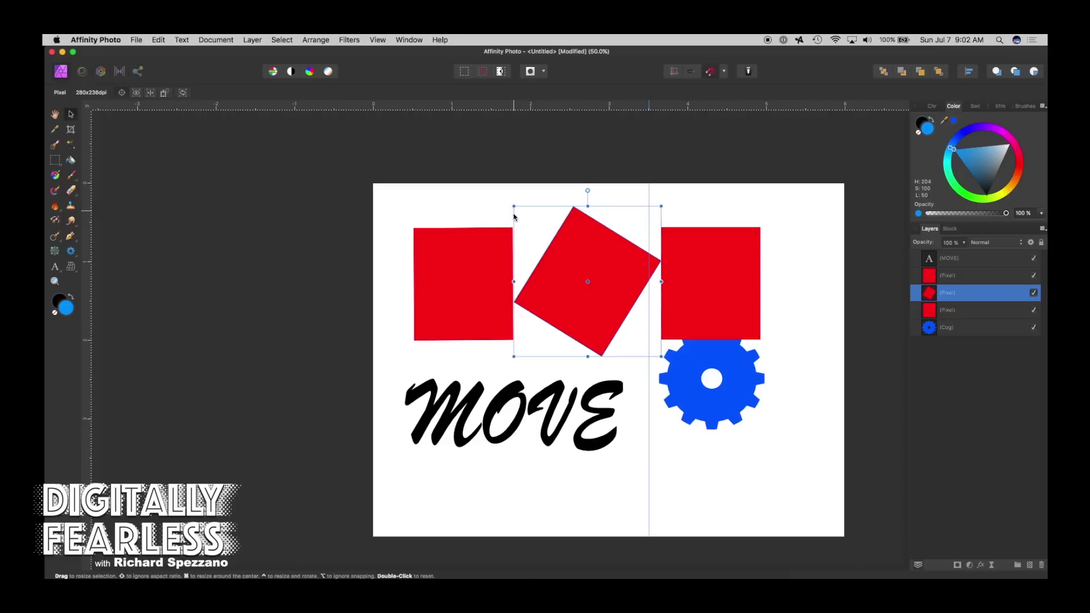
drag(513, 282, 489, 281)
drag(574, 205, 575, 227)
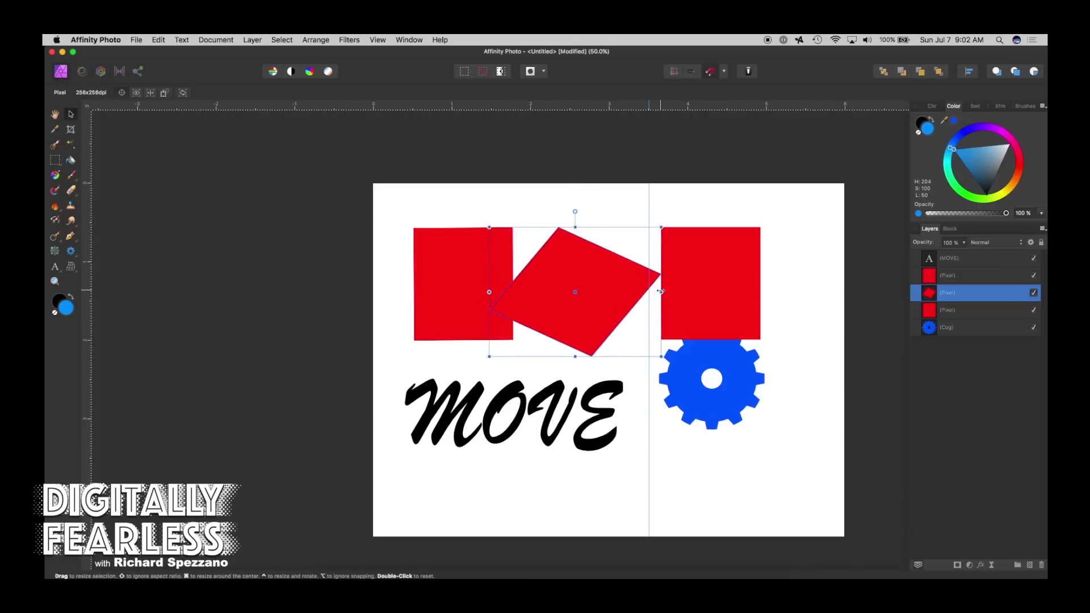
drag(662, 292, 634, 292)
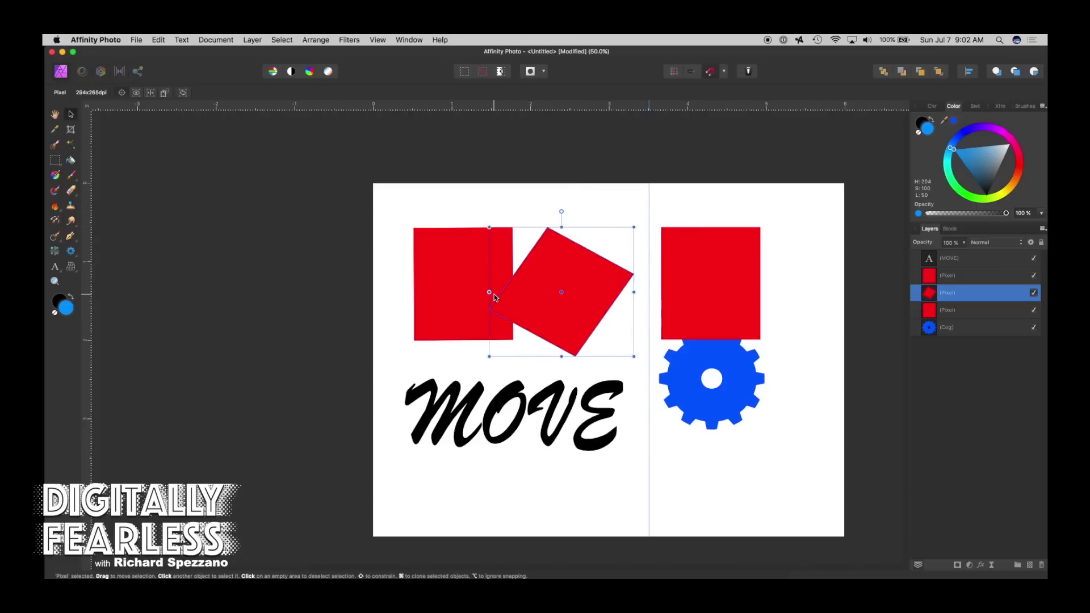
drag(494, 296, 510, 293)
With the box following the rotated edges, lengthen the shape and move it to touch the right square
click(188, 92)
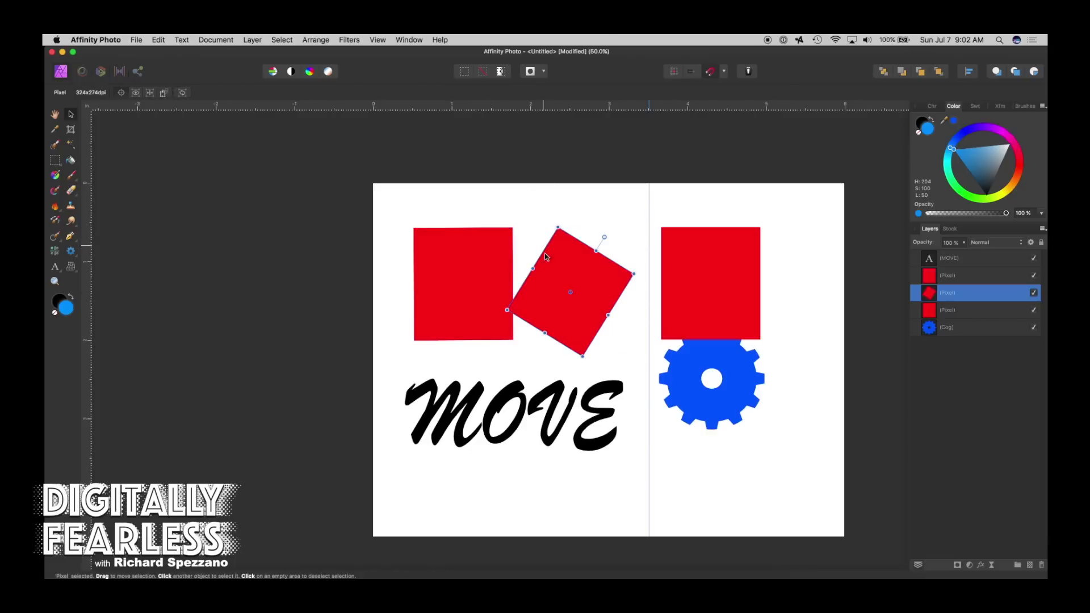
mouse_move(595, 252)
mouse_down()
mouse_move(603, 237)
mouse_move(591, 260)
mouse_up()
drag(544, 339, 627, 326)
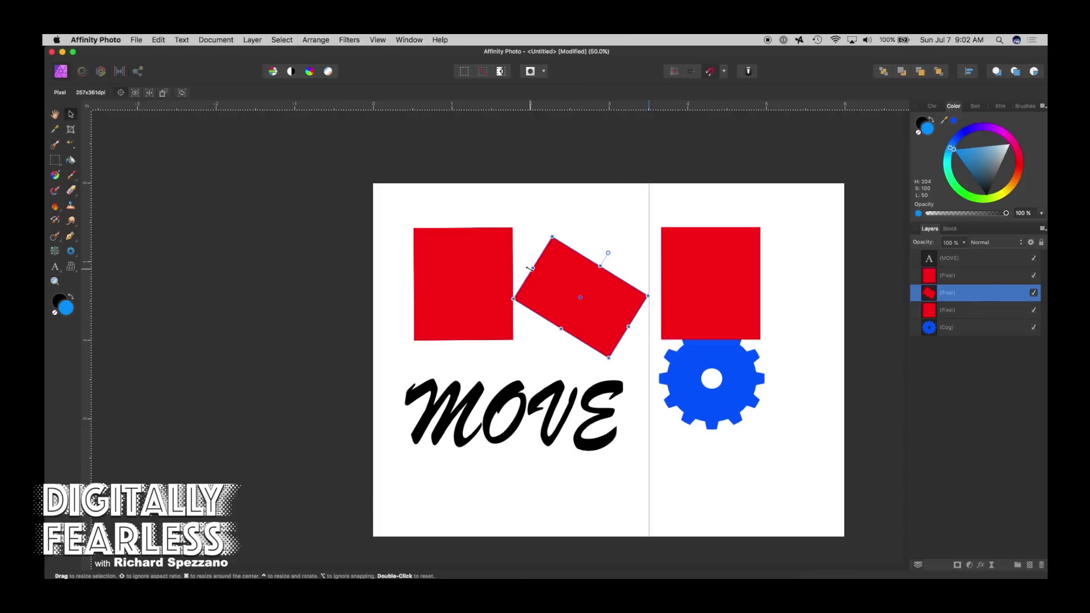
drag(528, 267, 515, 263)
drag(583, 308, 598, 297)
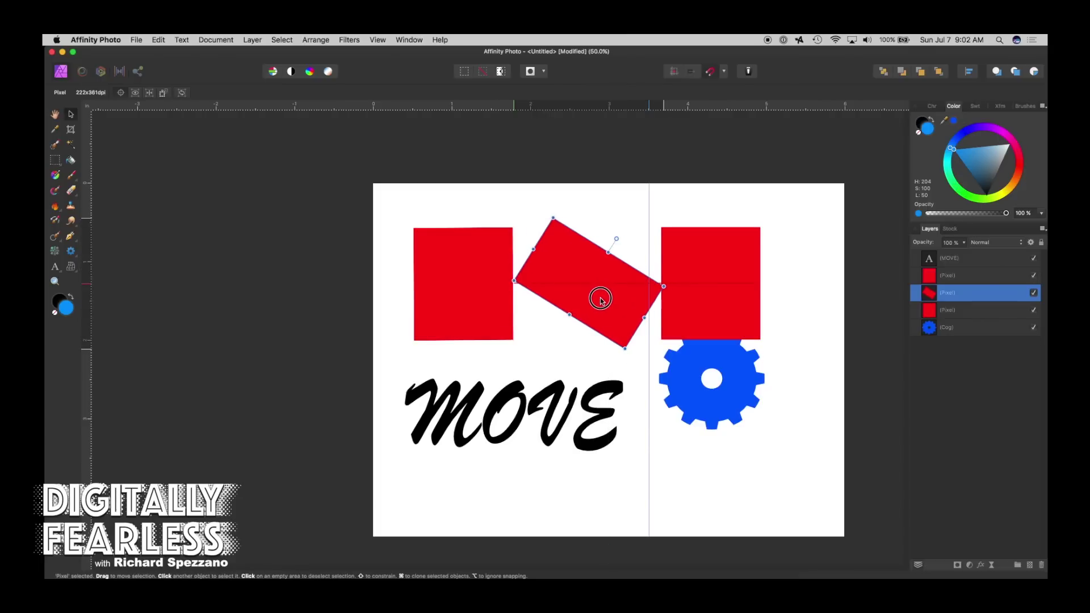
Squash the tilted rectangle slightly shorter from its bottom handle, then deselect it
click(182, 94)
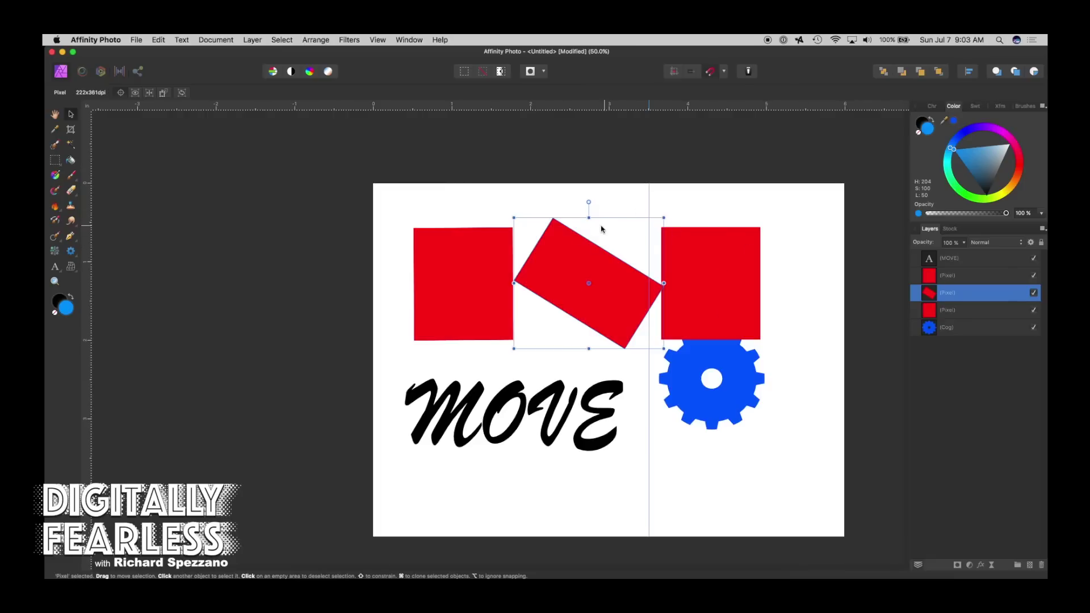
drag(588, 218, 588, 227)
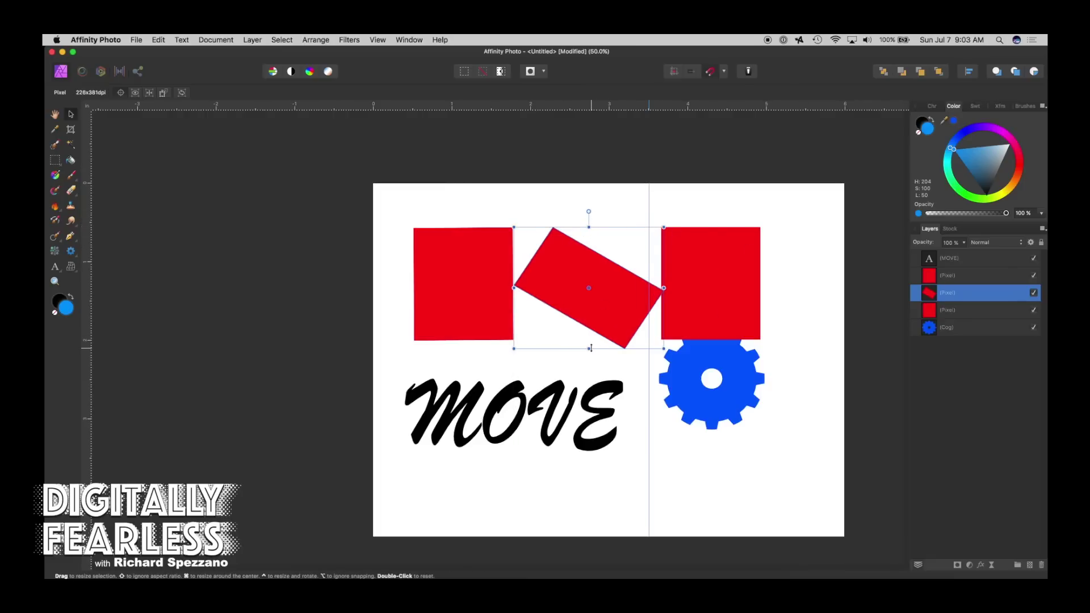
drag(590, 348, 590, 338)
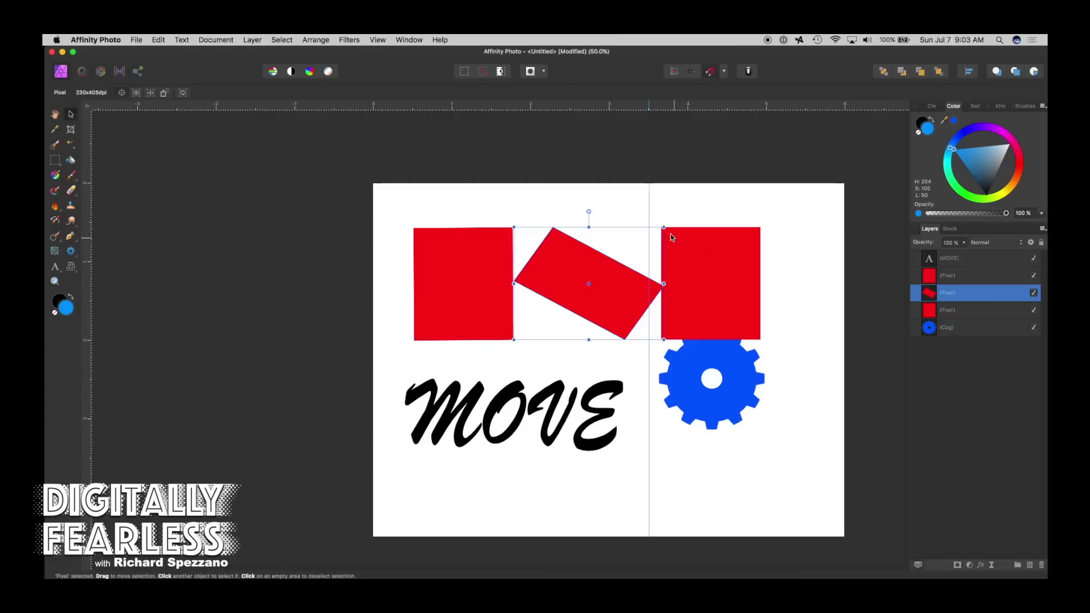
click(549, 217)
click(425, 242)
click(553, 250)
Drag the tilted rectangle and the left and right squares together into one red block
click(55, 115)
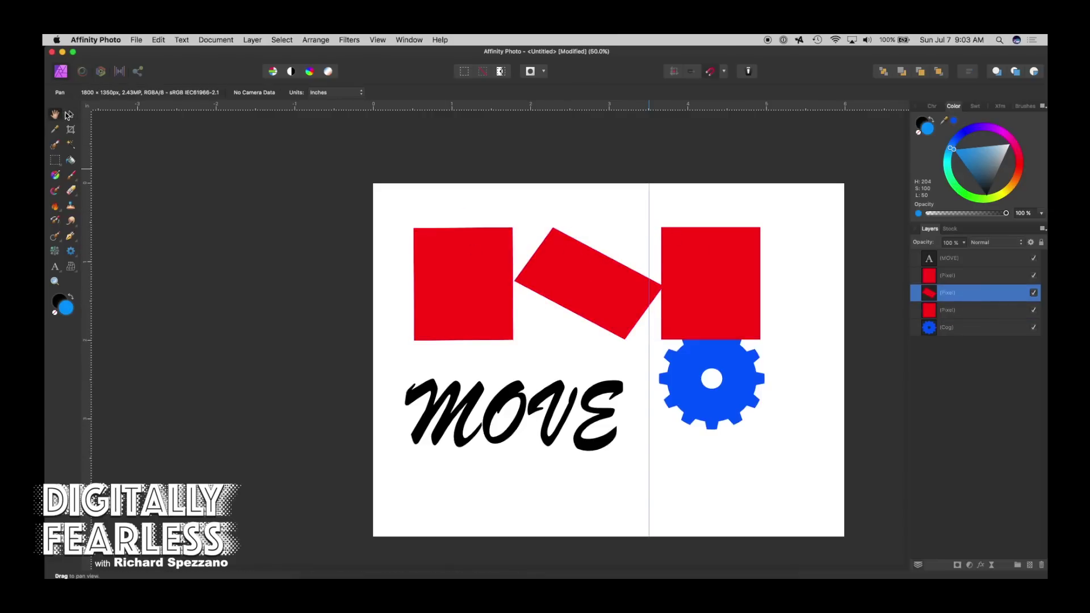
click(66, 115)
click(451, 239)
drag(546, 257, 547, 243)
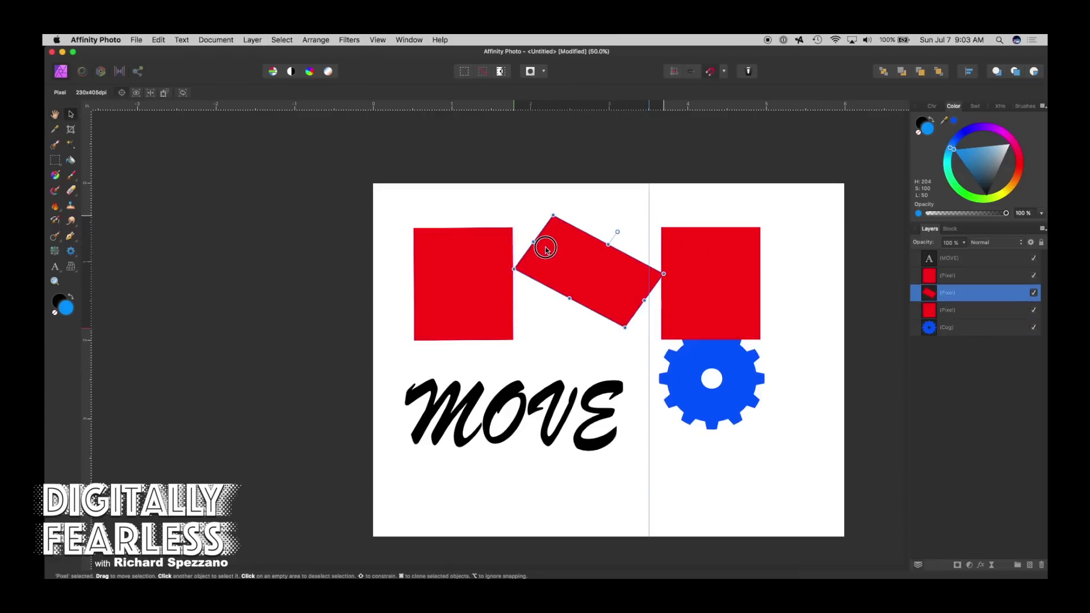
drag(486, 260, 476, 241)
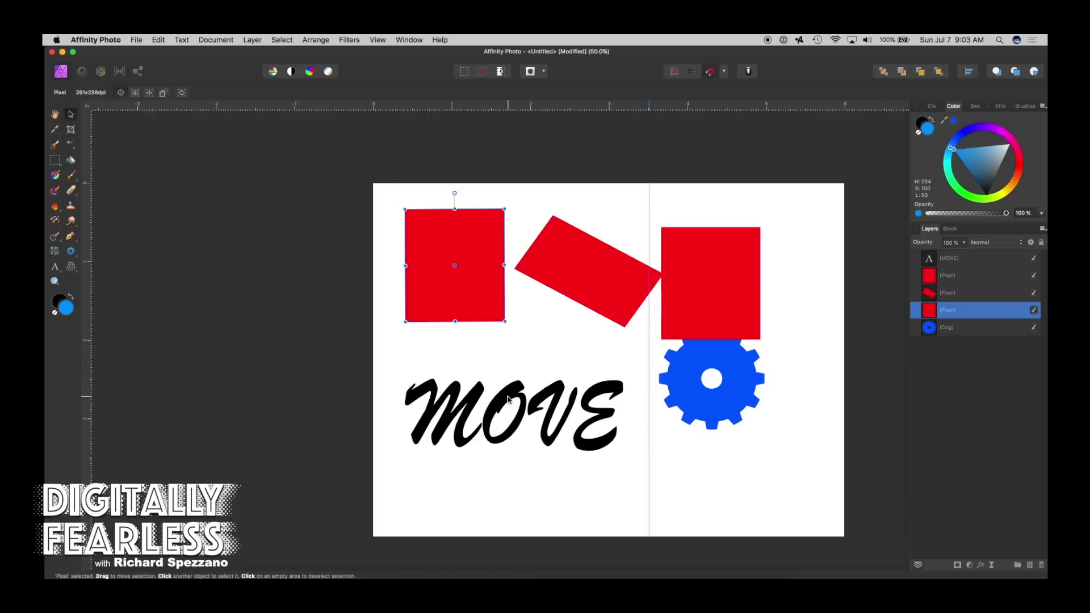
click(688, 362)
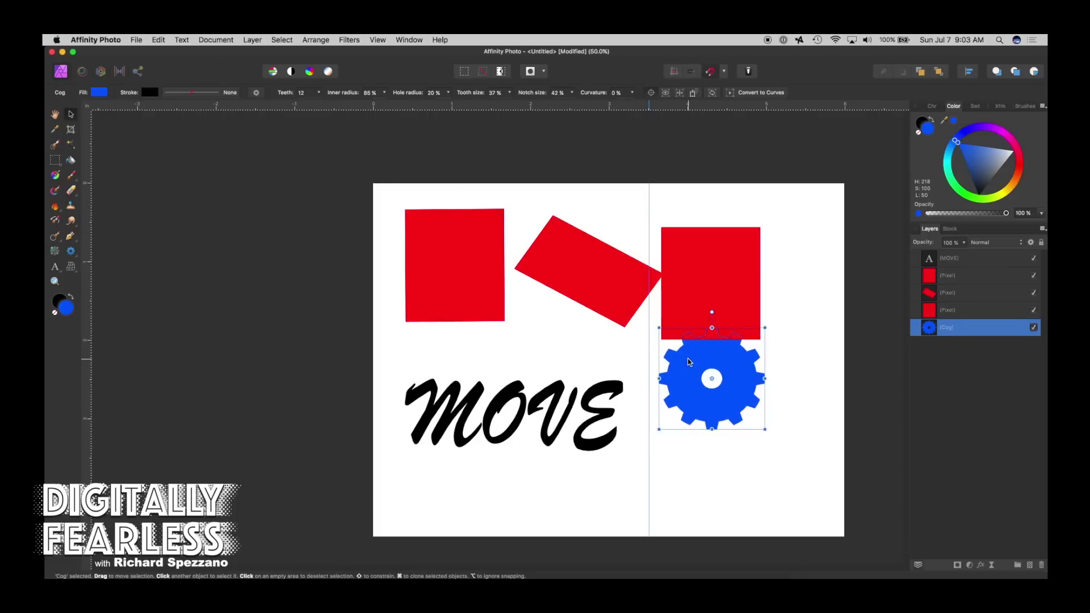
drag(697, 275, 525, 262)
Move the blue cog up and to the right and give it 21 teeth
click(692, 361)
drag(694, 360, 713, 345)
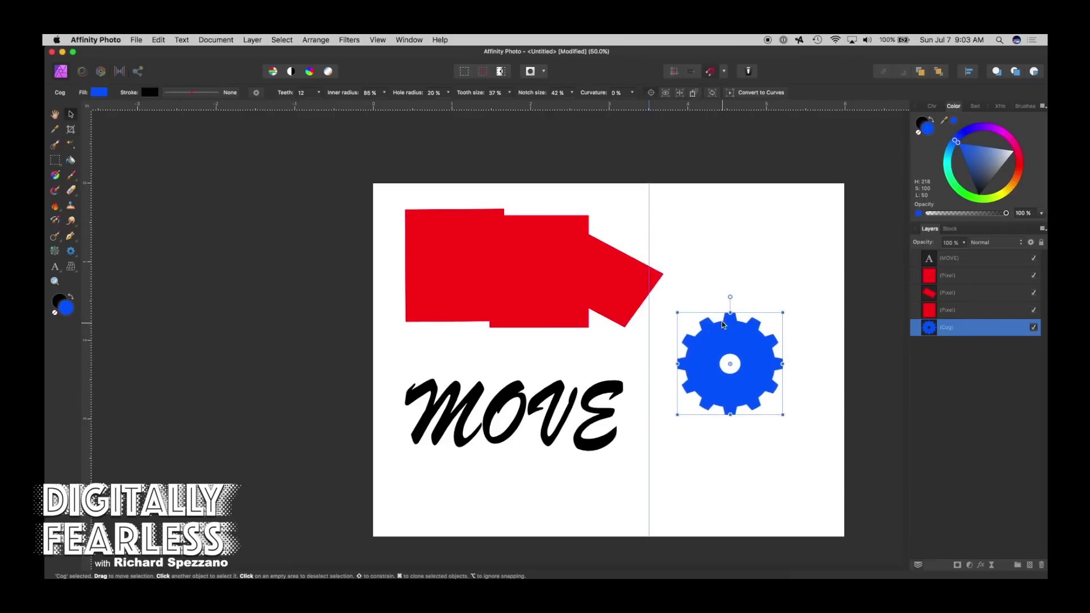
click(320, 96)
drag(316, 103, 336, 104)
Set the cog's hole radius to 36%, tooth size to 41% and notch size to 26%
click(448, 93)
drag(446, 104, 511, 107)
click(511, 96)
click(572, 94)
mouse_move(571, 106)
mouse_down()
mouse_move(600, 108)
mouse_move(552, 109)
mouse_up()
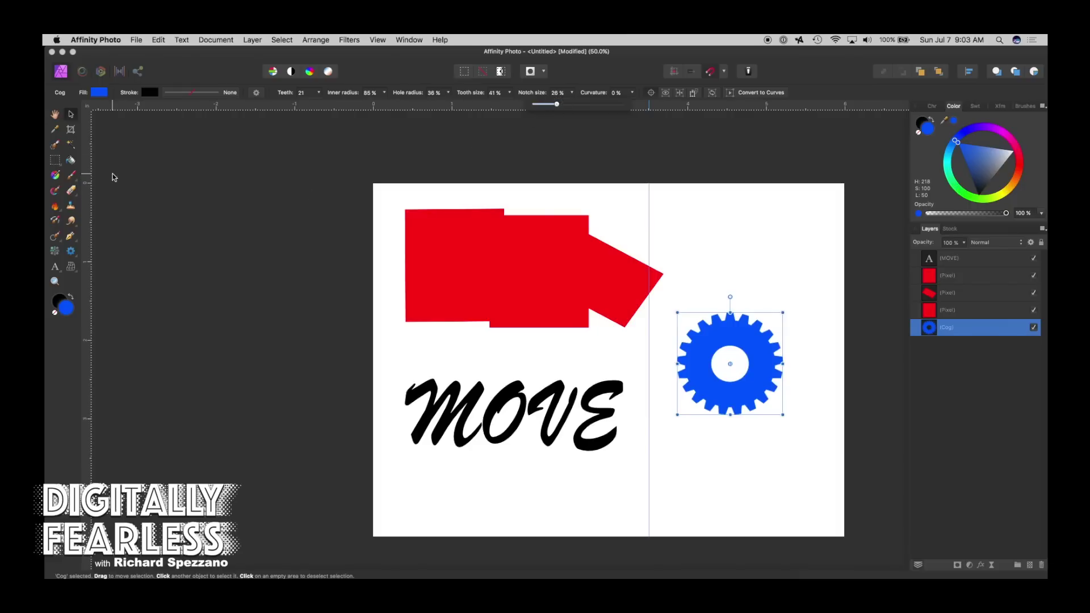
Convert the blue cog to curves and switch to the Node Tool
click(608, 336)
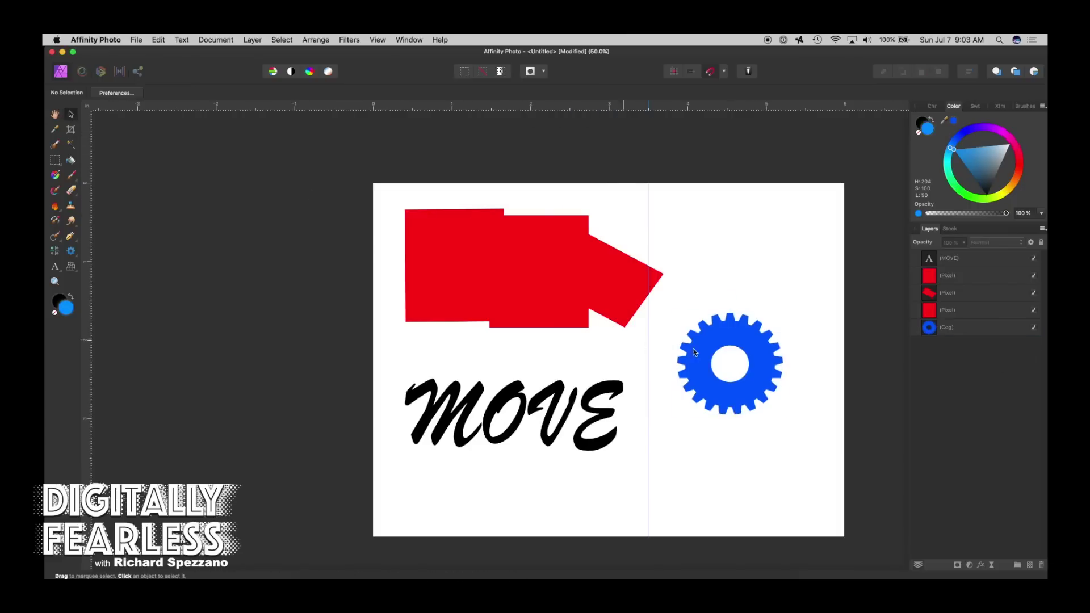
click(724, 329)
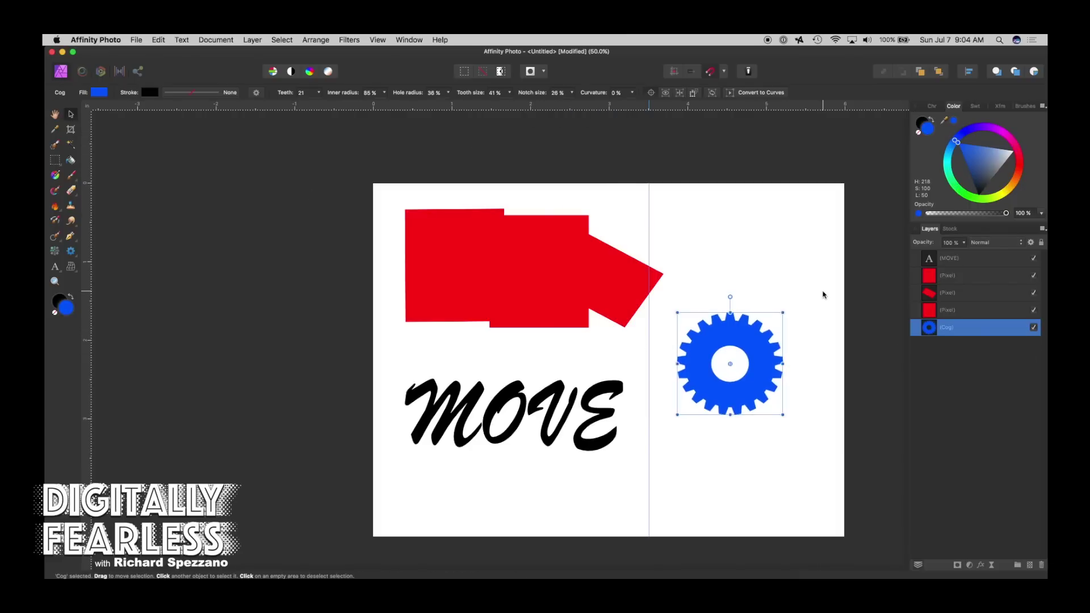
click(730, 94)
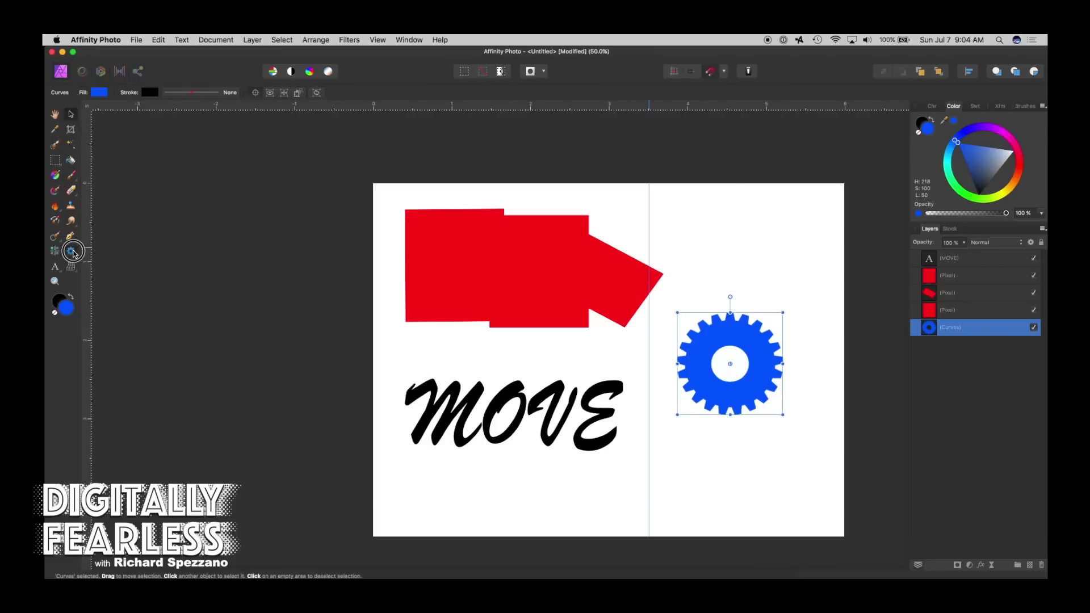
click(73, 251)
click(73, 251)
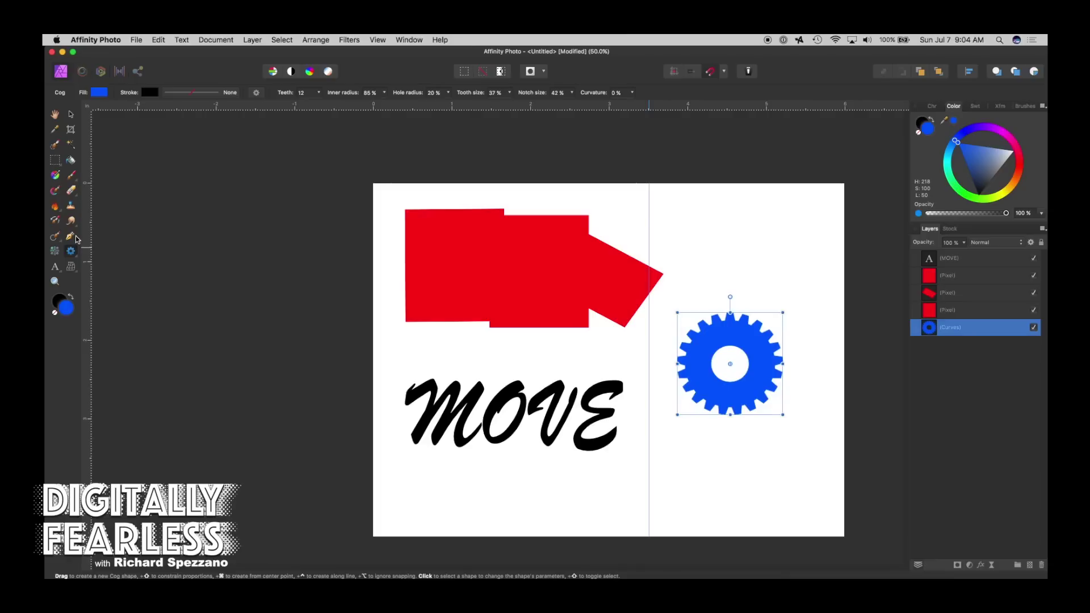
click(75, 237)
click(99, 250)
Pull the cog's left edge into a point and drag spikes from its lower right
drag(685, 296, 748, 213)
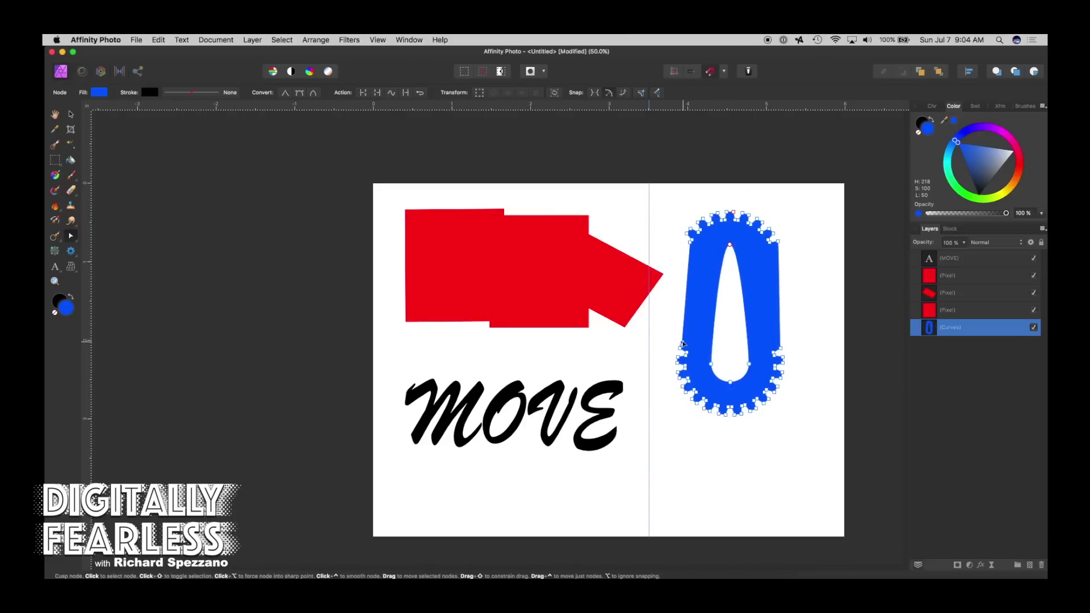
drag(683, 345, 664, 292)
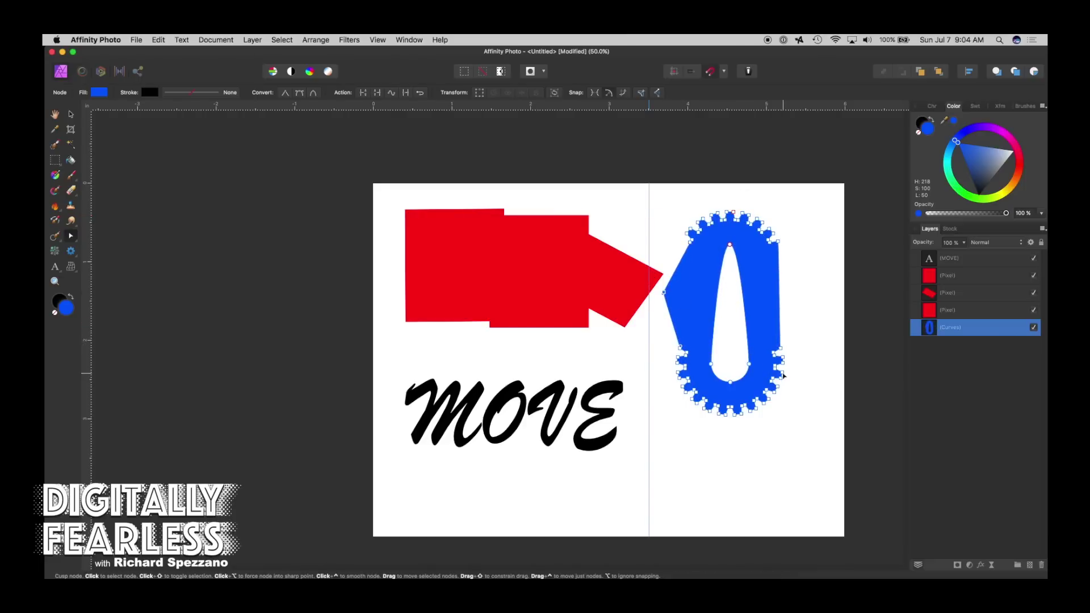
drag(781, 371, 822, 372)
drag(769, 397, 741, 433)
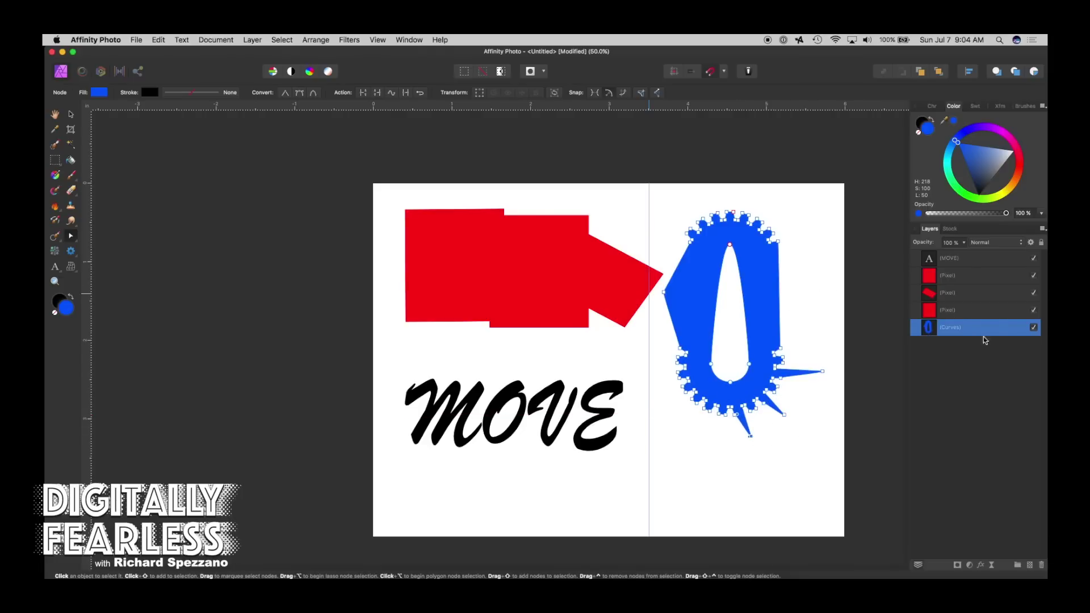
key(v)
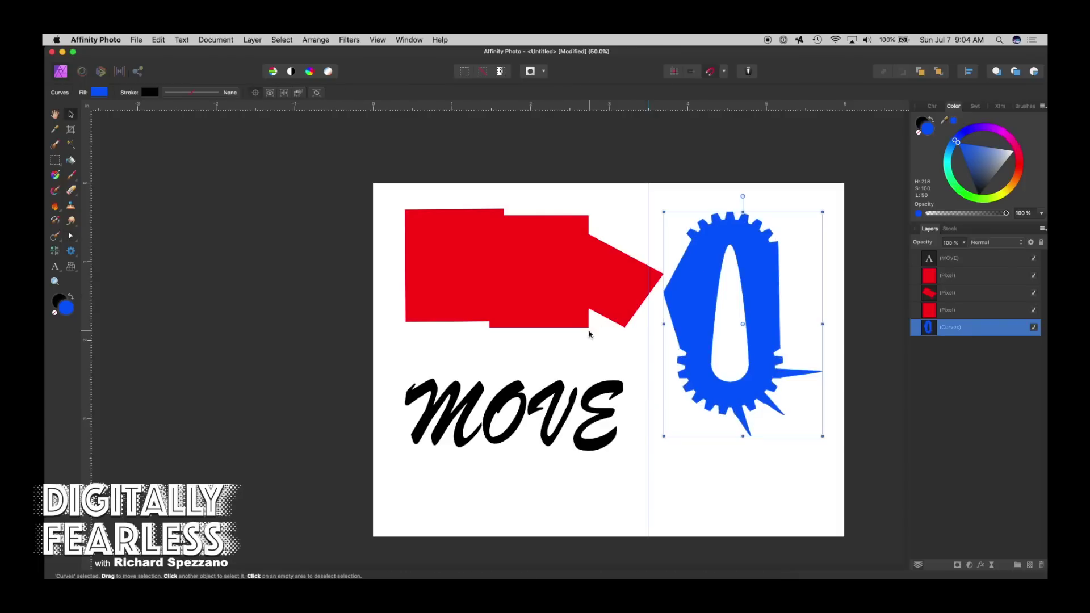
Drag the MOVE text a little higher, closer to the red block
click(556, 393)
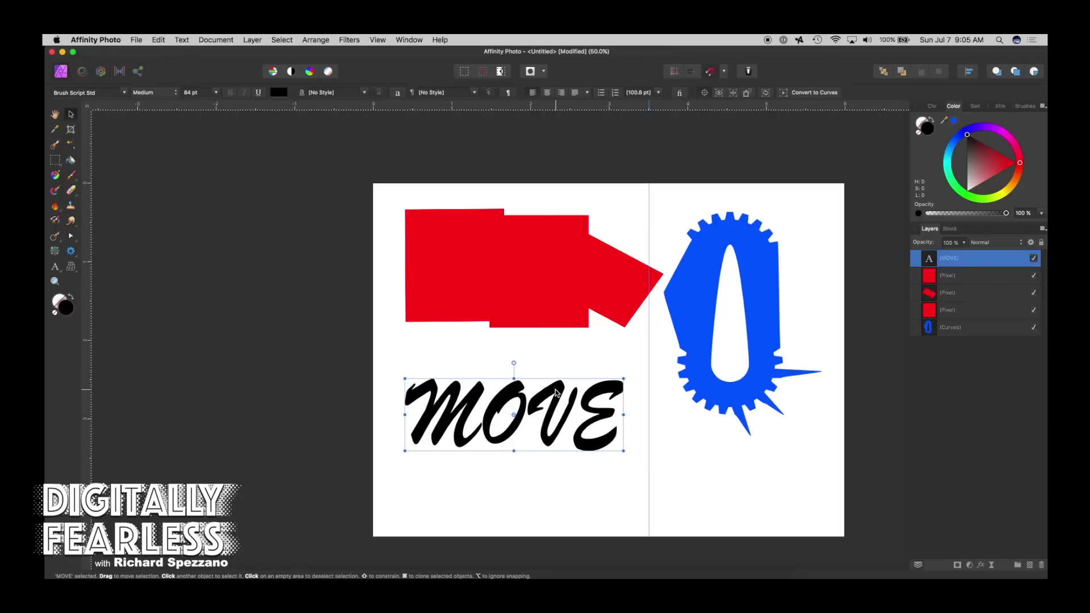
drag(557, 392, 562, 371)
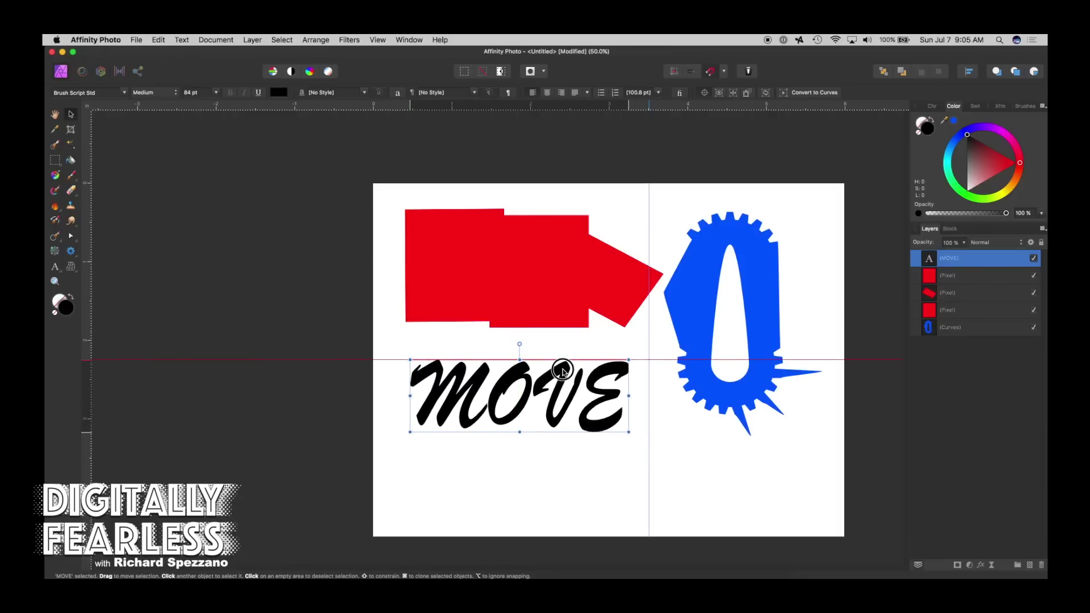
drag(562, 370, 564, 372)
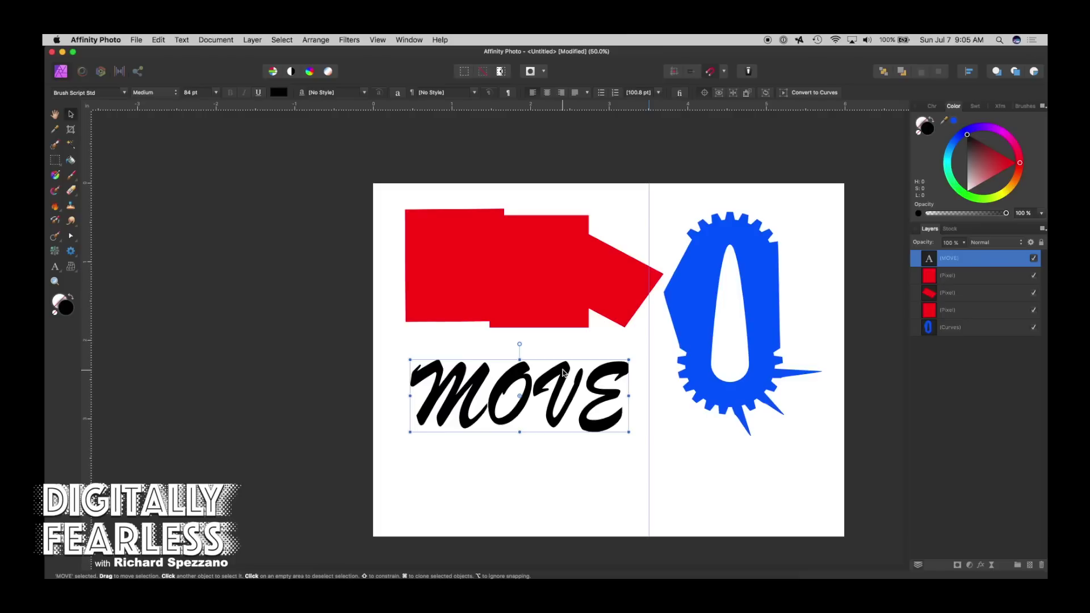
click(72, 236)
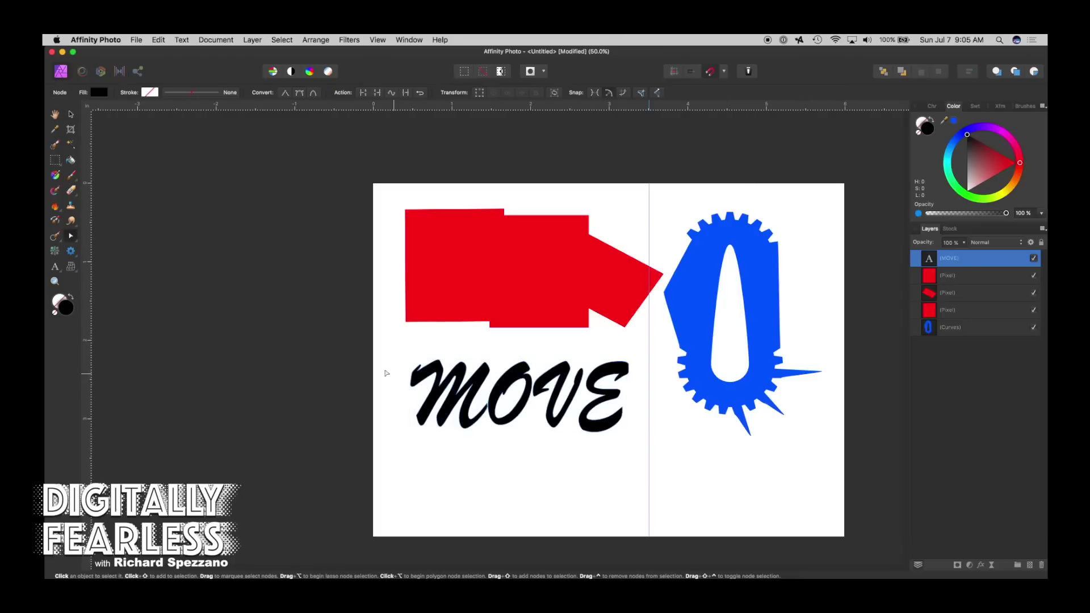
click(70, 115)
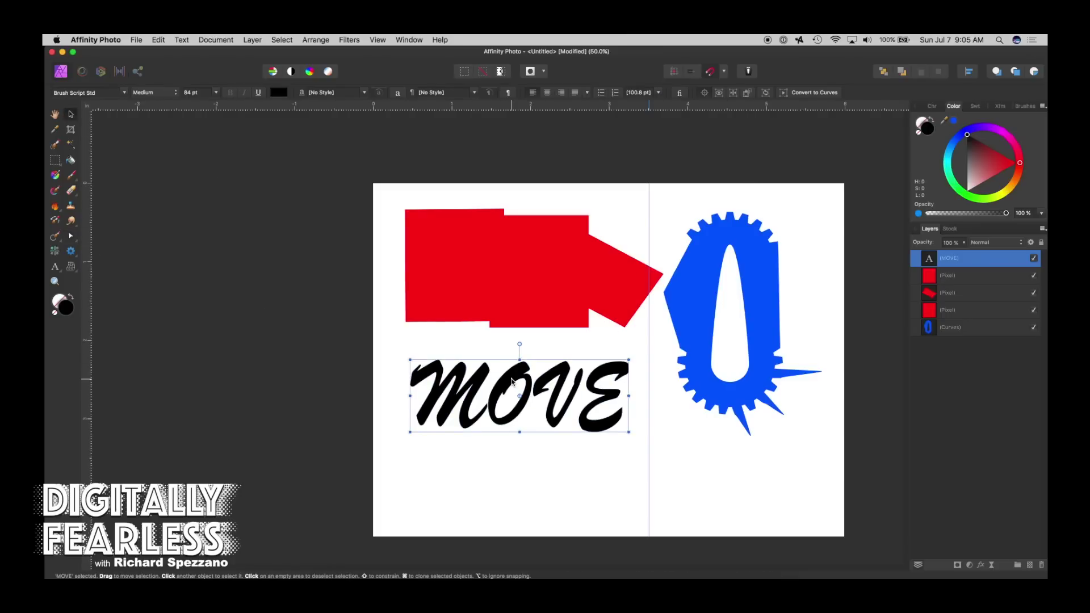
key(a)
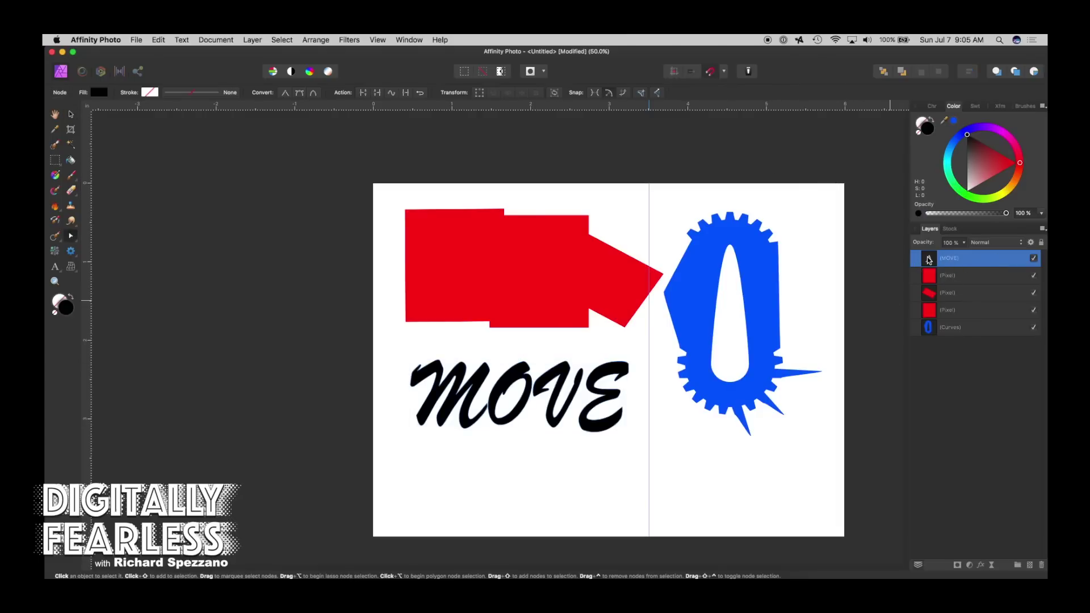
Convert the MOVE text to curves and select the E letter curve in Layers
click(71, 116)
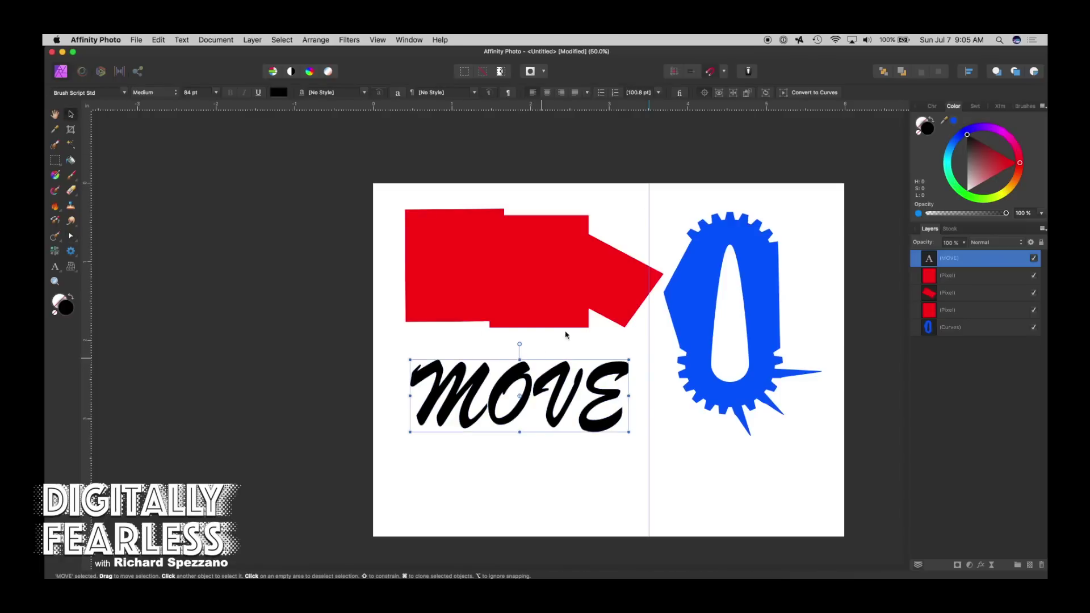
click(783, 93)
click(915, 260)
click(934, 278)
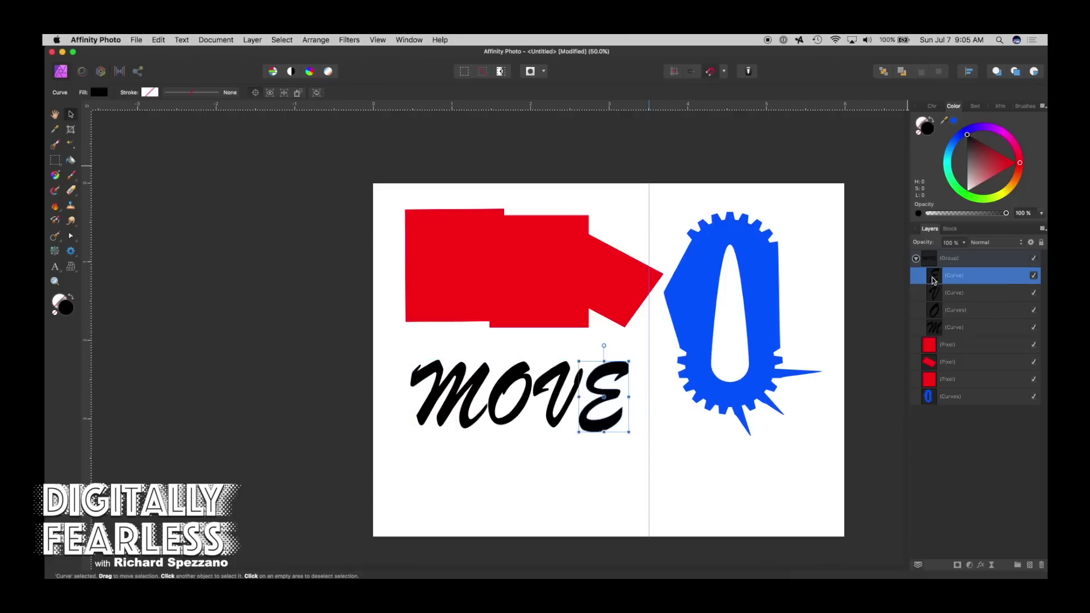
Stretch the E's bar into a long spike and sweep its lower corner into a tail beneath MOVE
click(71, 237)
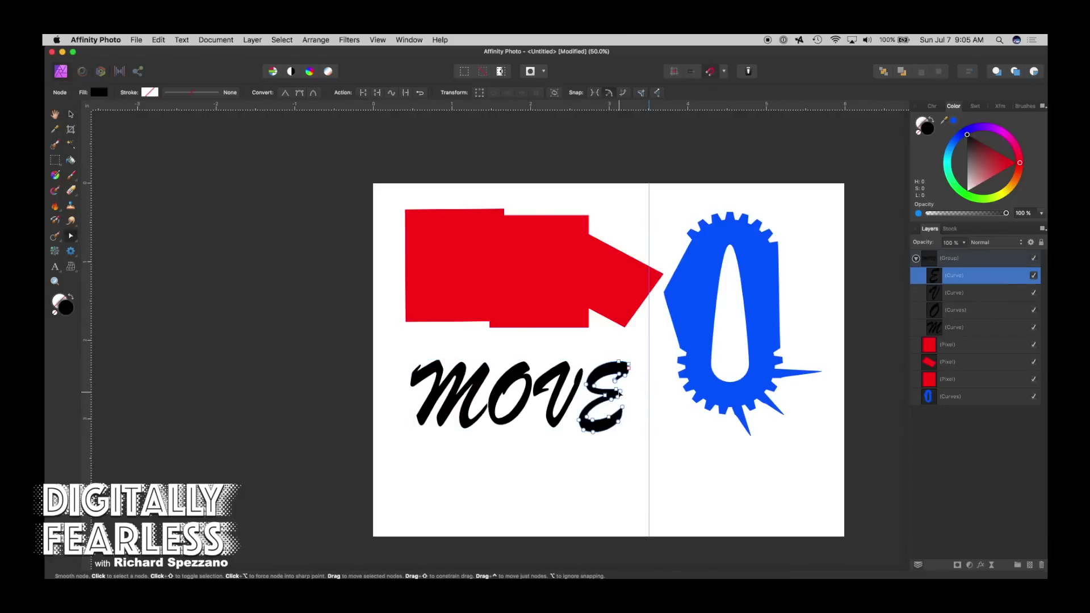
drag(621, 393, 648, 405)
drag(592, 432, 256, 437)
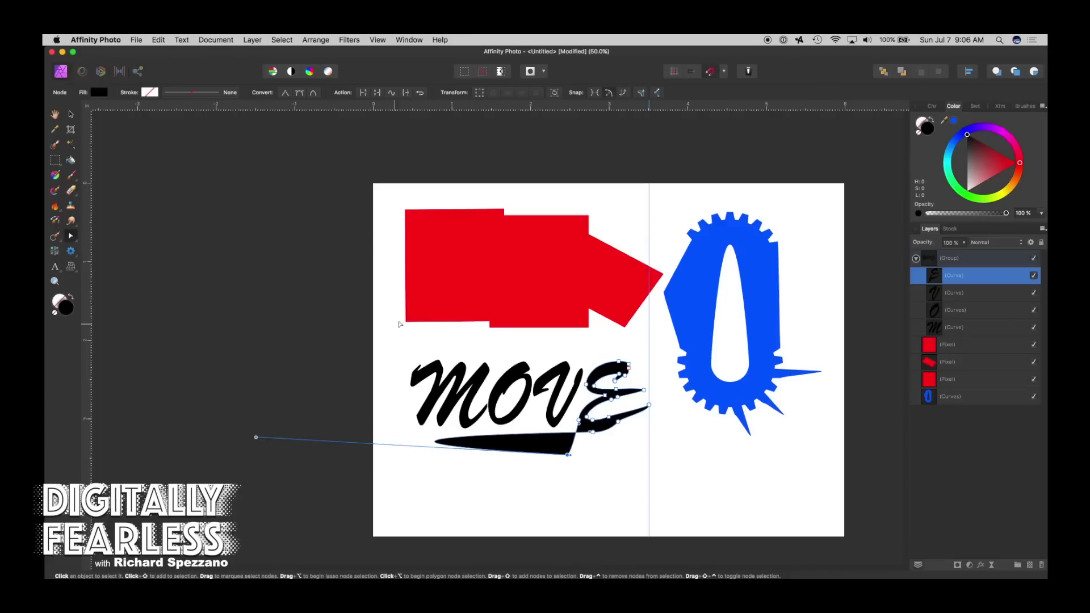
click(71, 115)
click(544, 388)
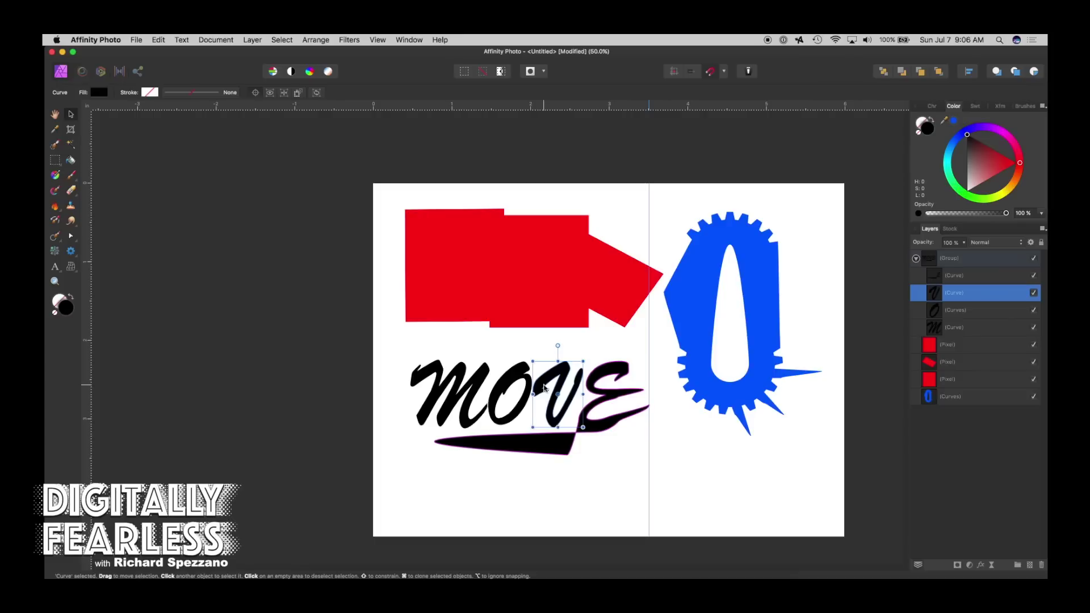
click(392, 348)
click(417, 301)
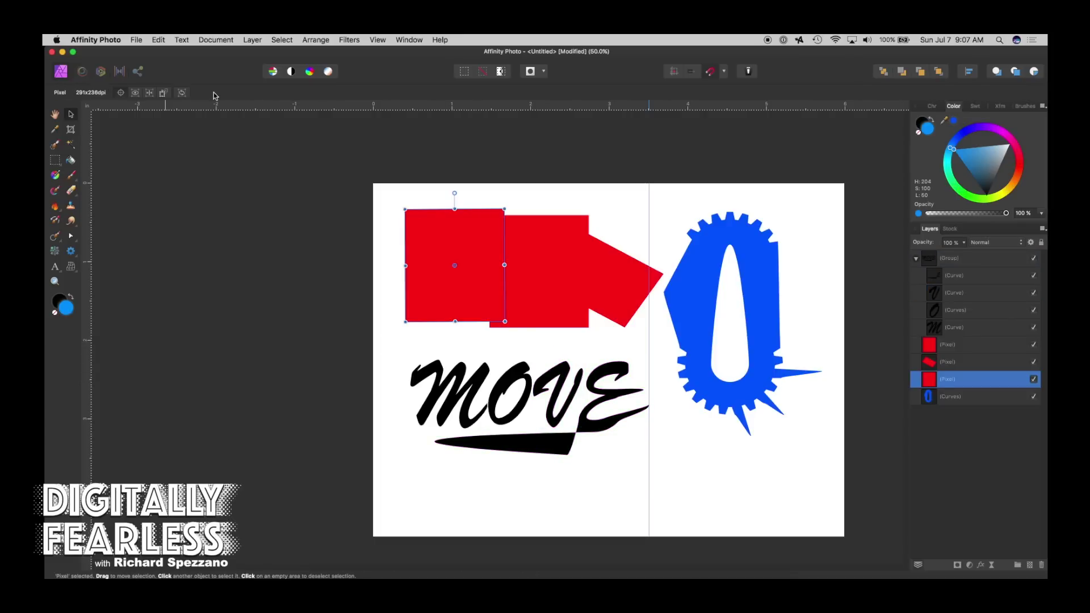